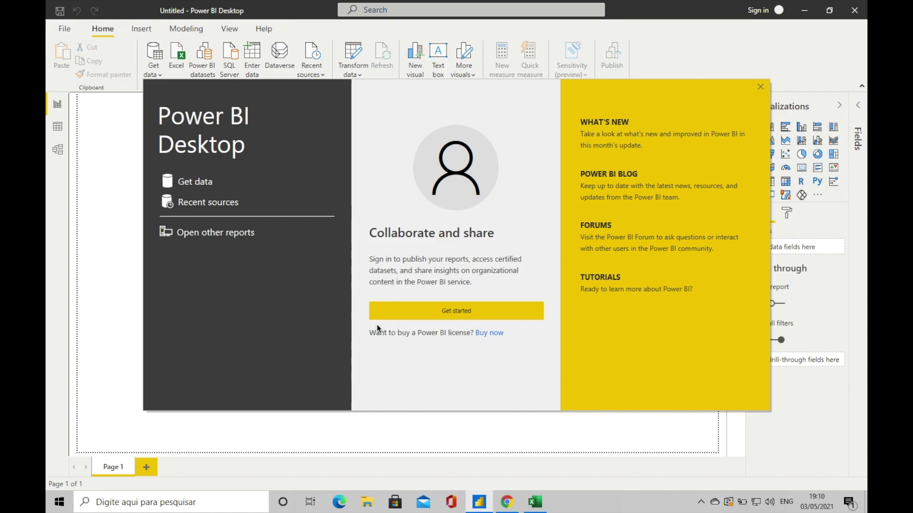
Switch to the BASE PRODUTOS workbook in Excel, select the ID column and look through the product rows
left_click(545, 506)
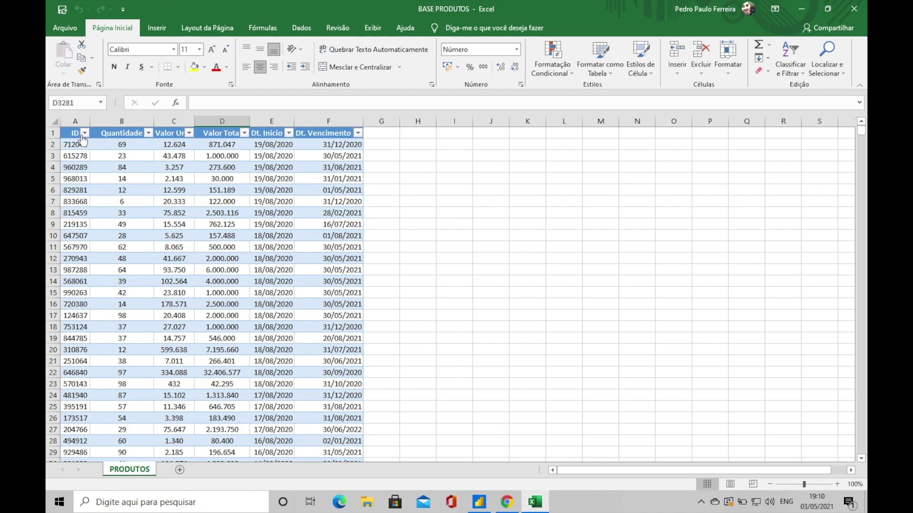
left_click(76, 122)
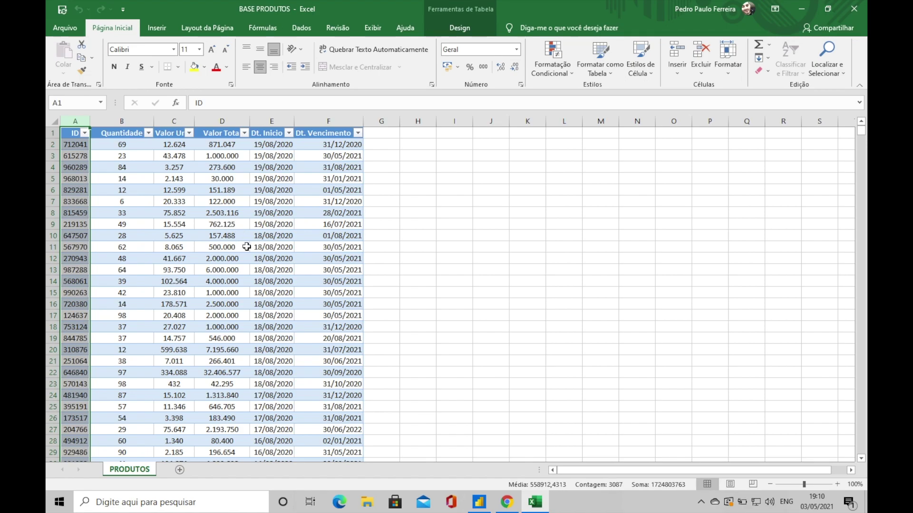
scroll(214, 241, "down", 20)
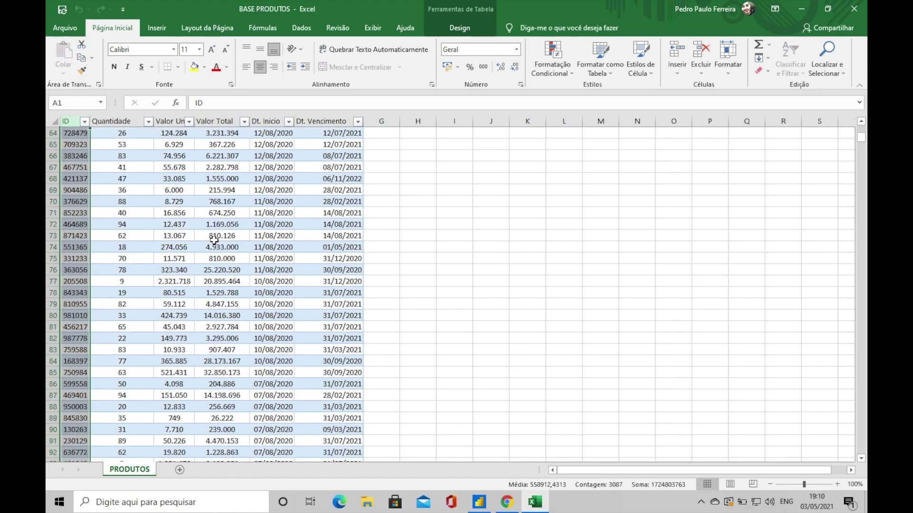
scroll(214, 241, "down", 20)
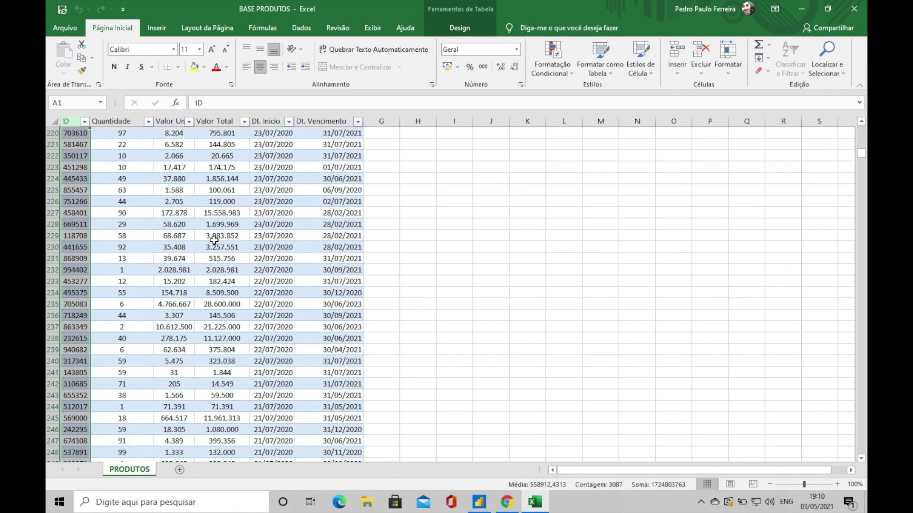
scroll(214, 240, "up", 20)
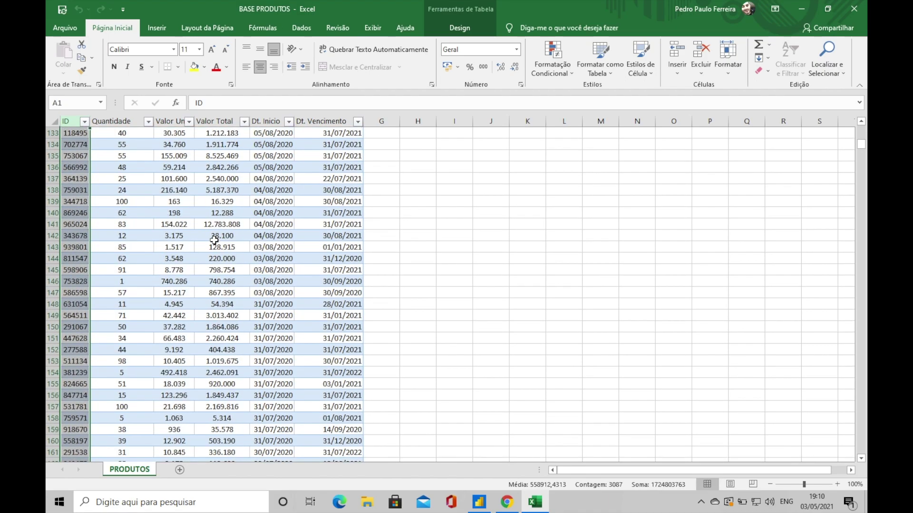
scroll(214, 241, "up", 20)
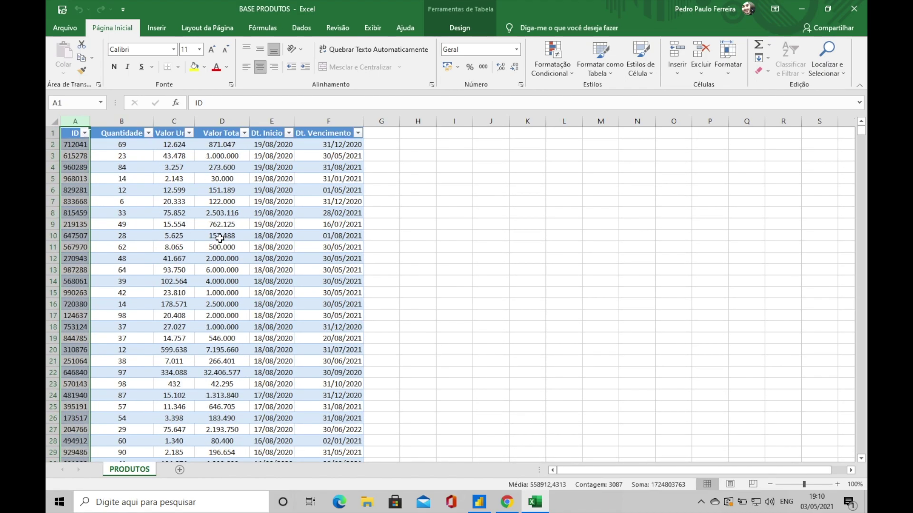
Select a cell in the product table and check the table's name in its design properties
left_click(208, 199)
left_click_drag(76, 134, 362, 460)
left_click(328, 349)
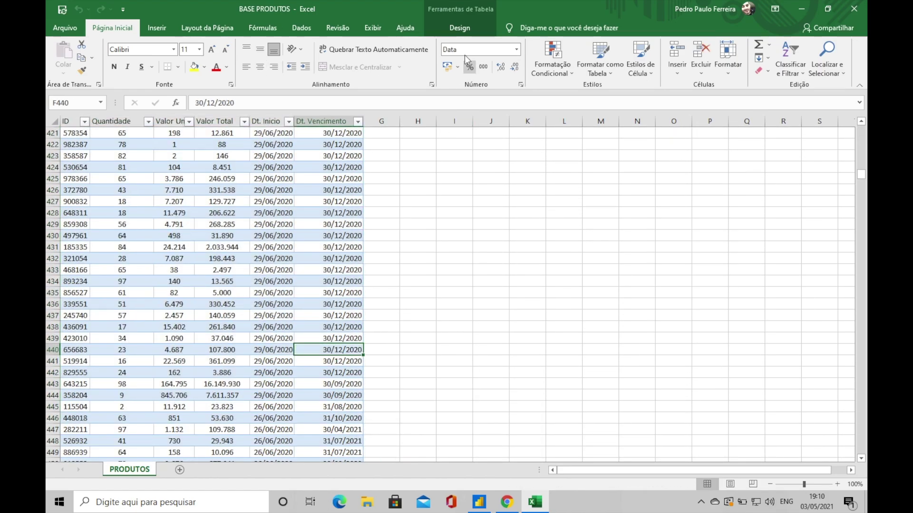
left_click(466, 32)
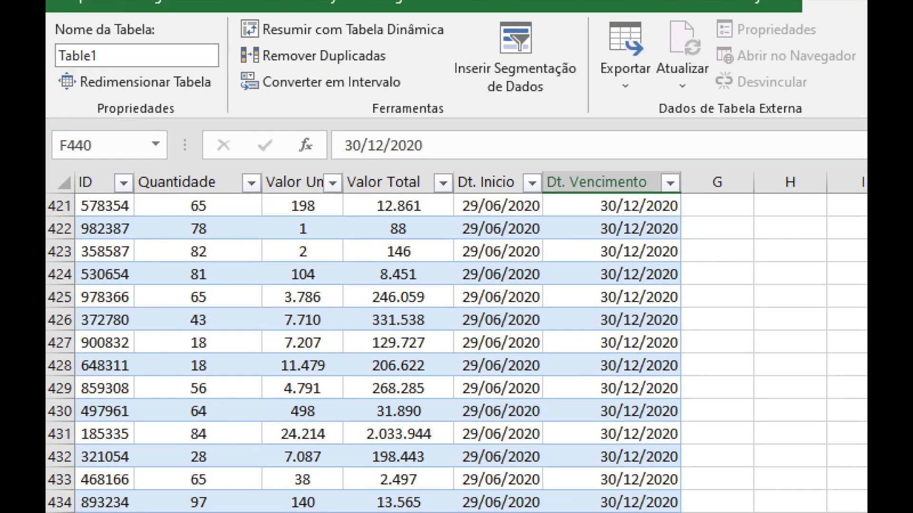
mouse_move(48, 31)
left_mouse_down()
mouse_move(67, 79)
mouse_move(128, 41)
mouse_move(58, 24)
left_mouse_up()
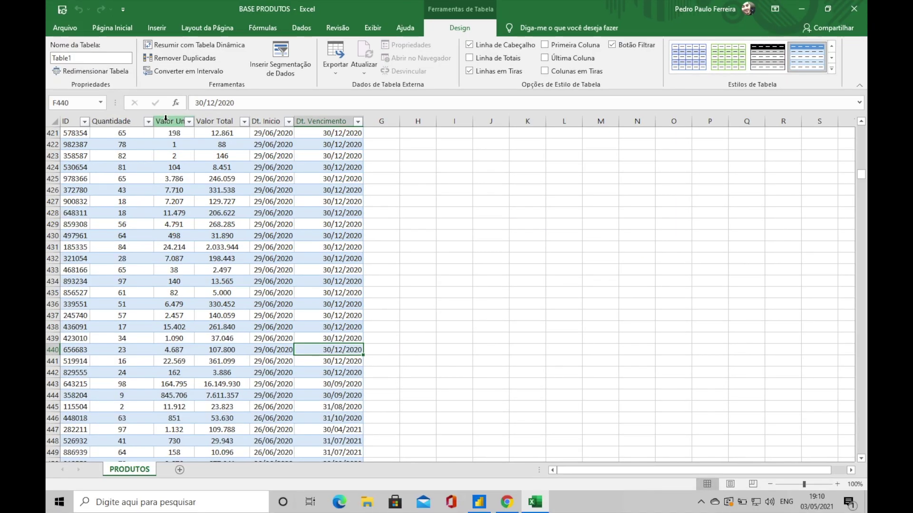
scroll(231, 211, "up", 6)
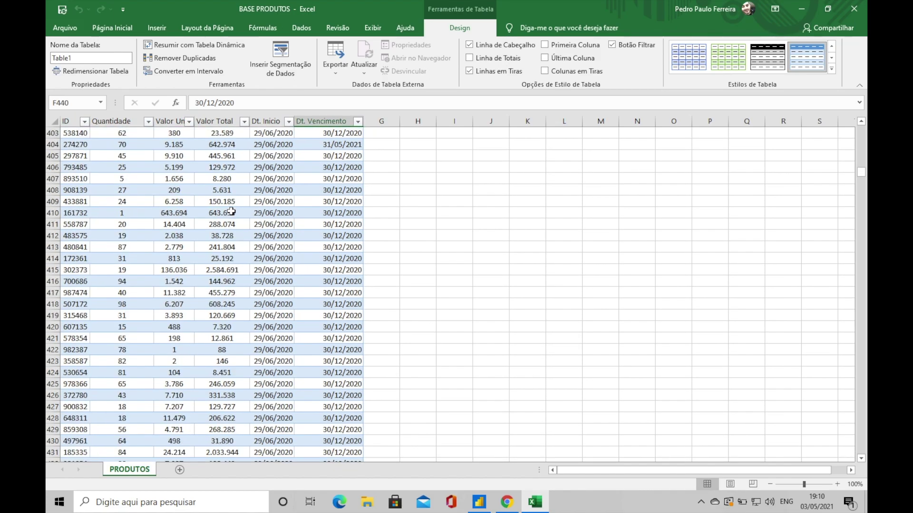
scroll(231, 211, "down", 20)
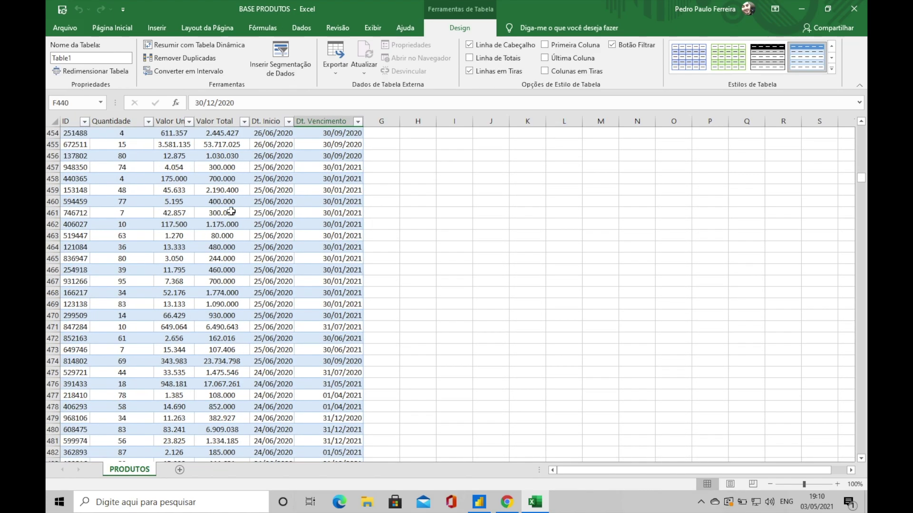
Switch to Power BI Desktop and connect to the BASE PRODUTOS Excel workbook as the data source
left_click(479, 501)
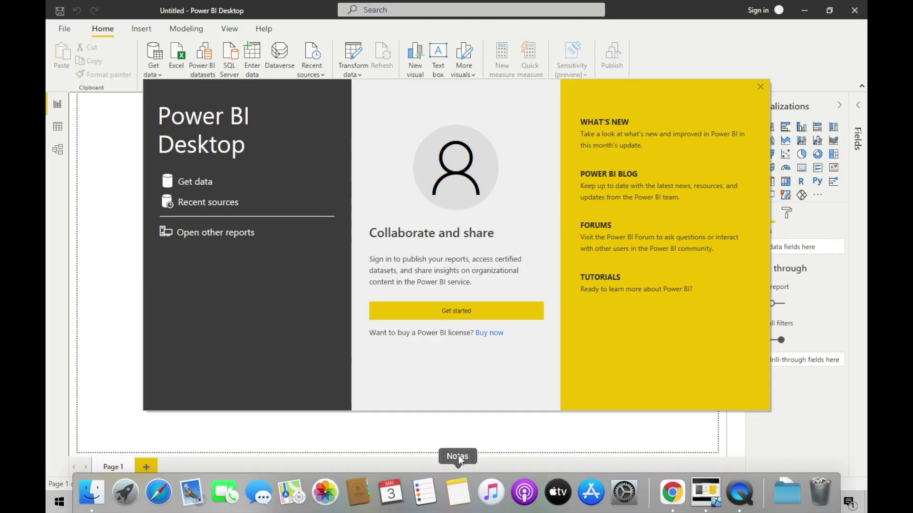
left_click(199, 182)
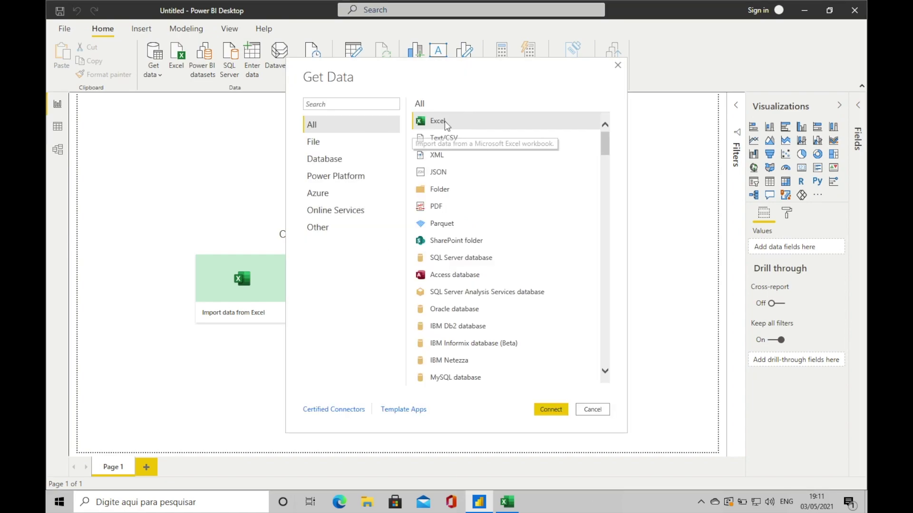
key("Escape")
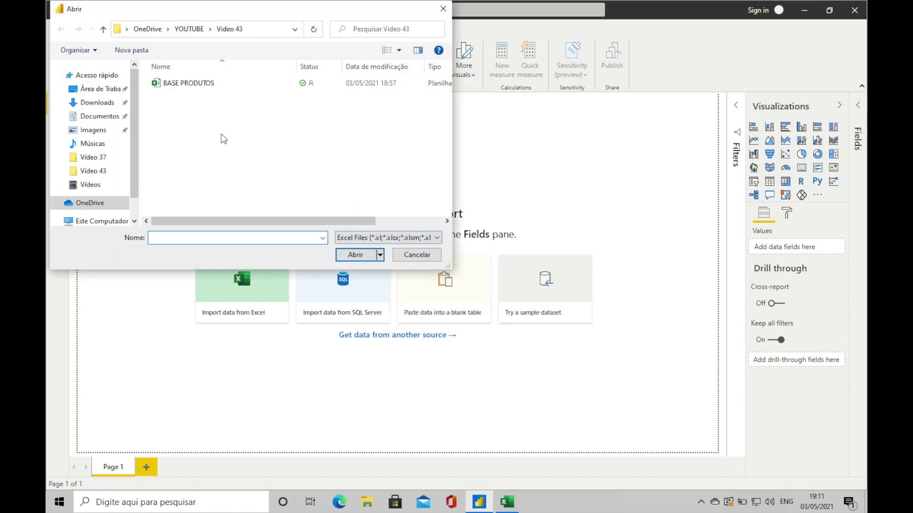
key("Escape")
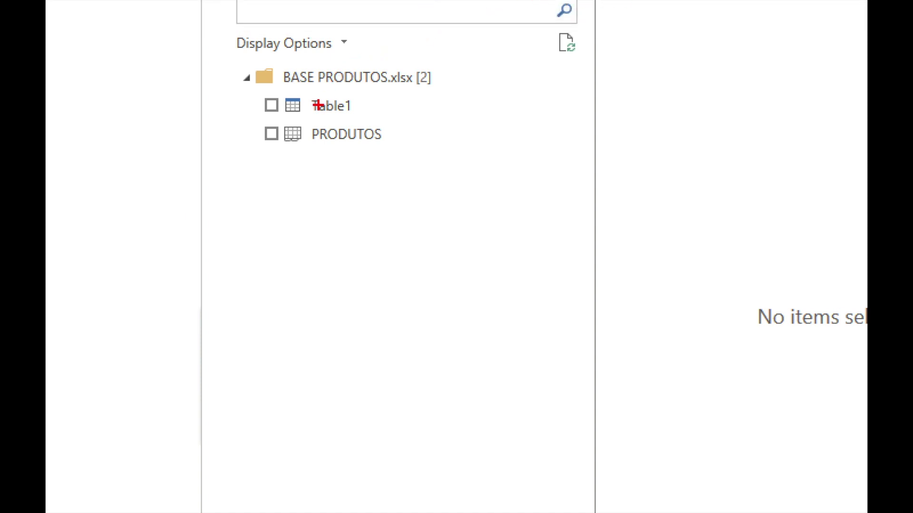
Select both Table1 and PRODUTOS from the workbook and bring them into Power Query for transformation
mouse_move(289, 93)
left_mouse_down()
mouse_move(262, 113)
mouse_move(371, 116)
mouse_move(316, 86)
mouse_move(272, 89)
left_mouse_up()
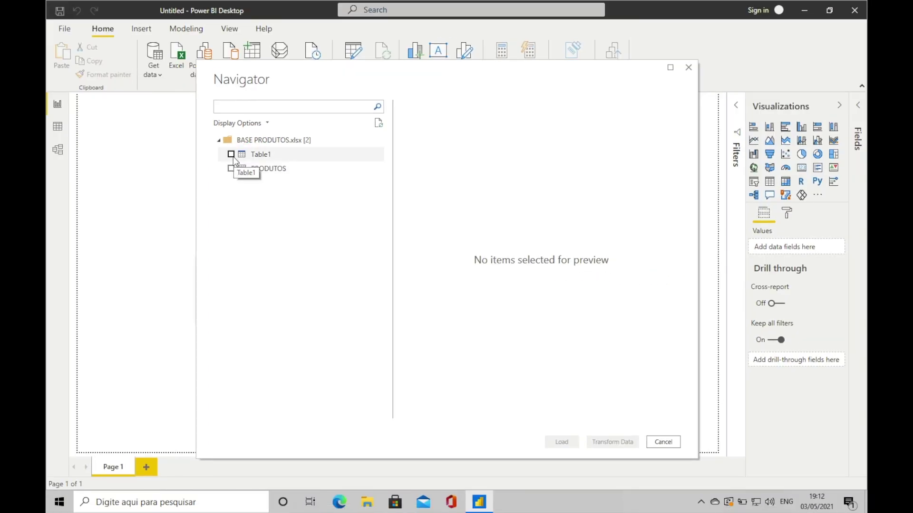
left_click(232, 154)
left_click(231, 168)
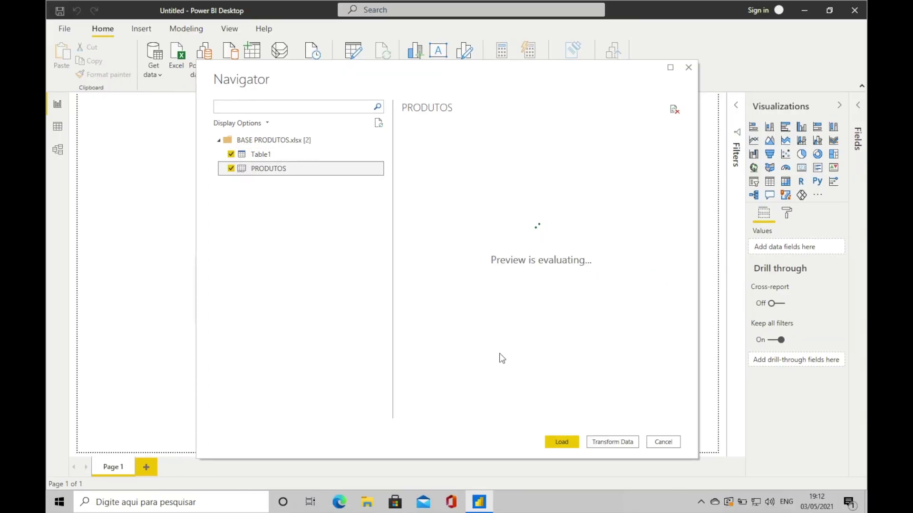
left_click(606, 440)
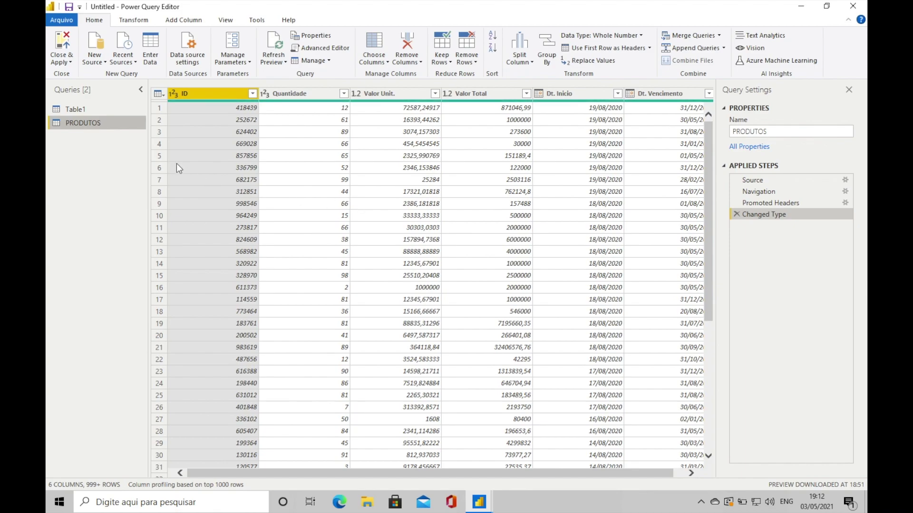
Compare the data and applied steps of the Table1 and PRODUTOS queries
left_click(97, 109)
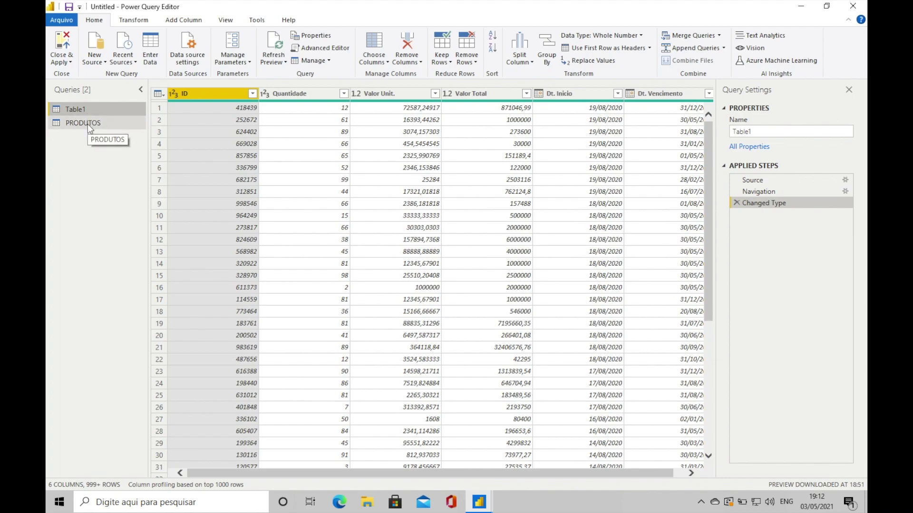
left_click(88, 124)
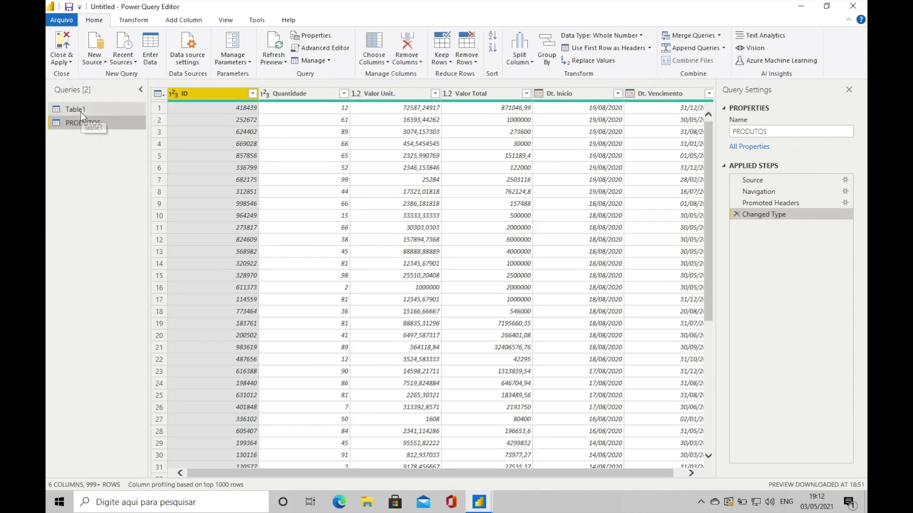
left_click(81, 112)
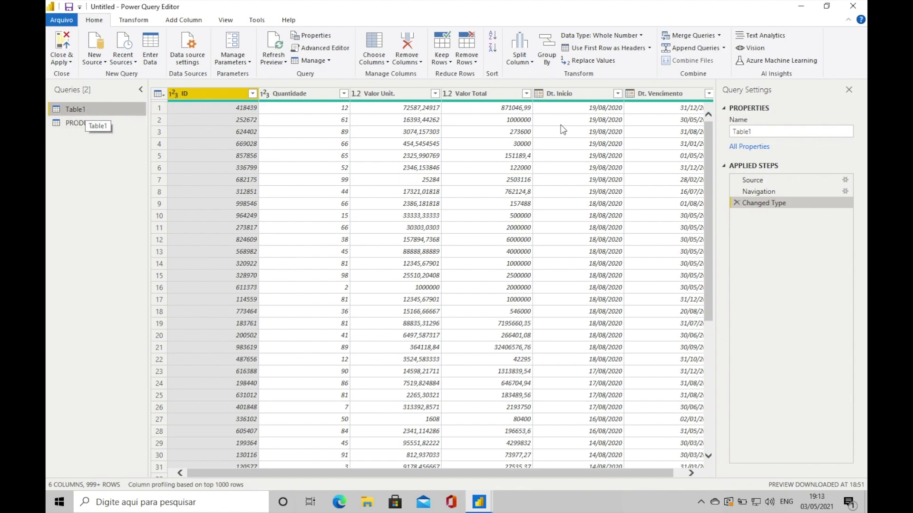
left_click_drag(487, 471, 455, 470)
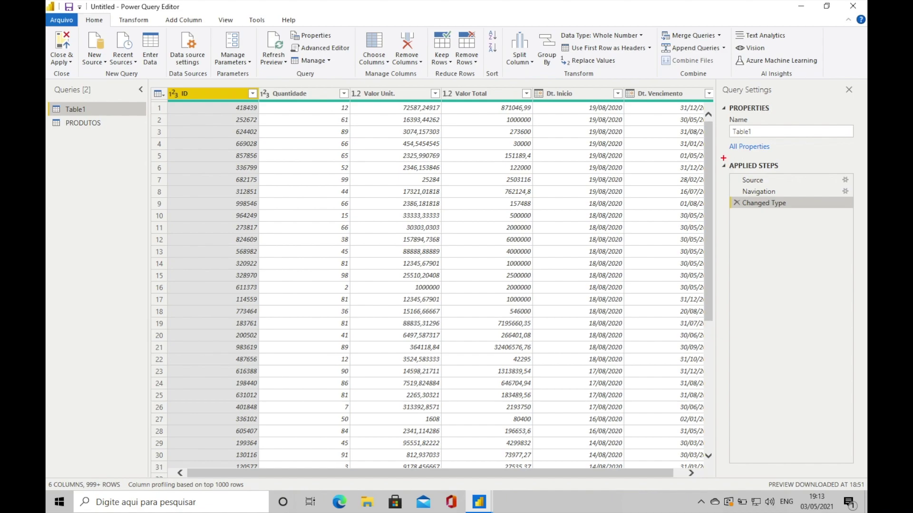
mouse_move(723, 158)
left_mouse_down()
mouse_move(744, 205)
mouse_move(760, 212)
mouse_move(858, 215)
left_mouse_up()
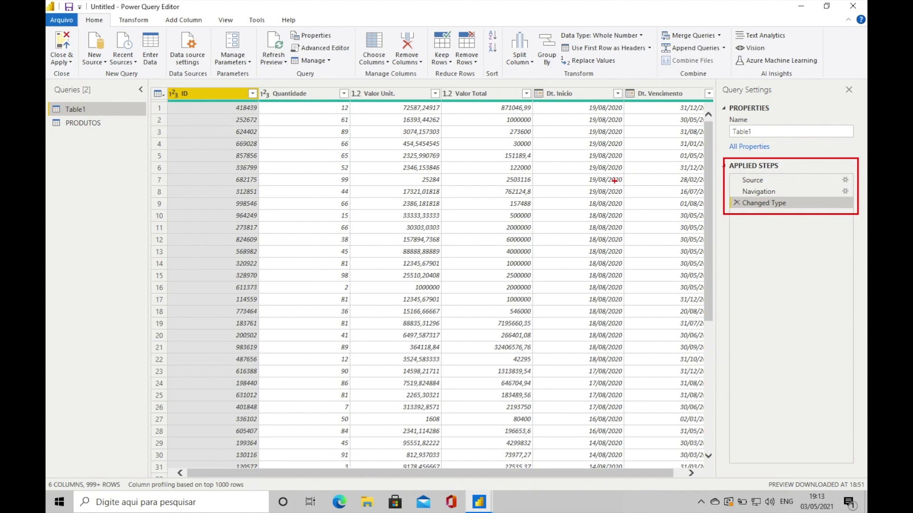
left_click(113, 123)
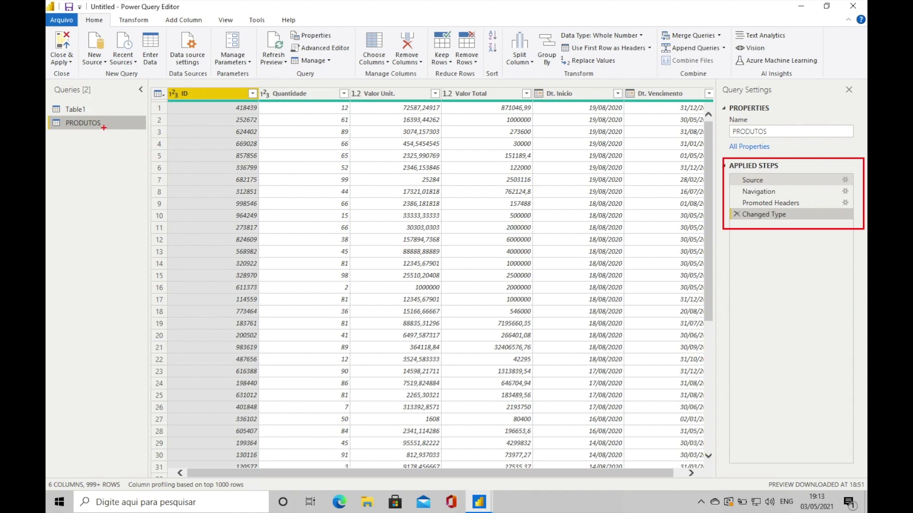
key("Escape")
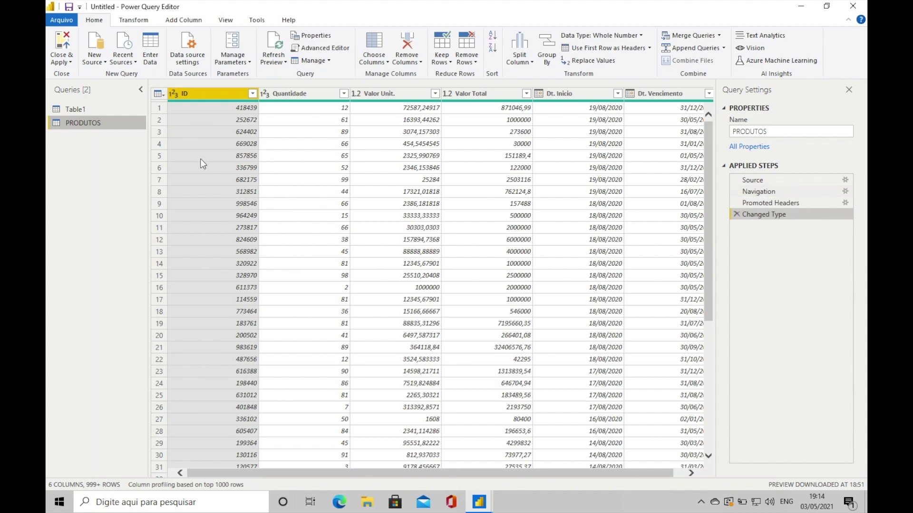
Look through Table1's rows and examine its query code in the Advanced Editor, closing without changes
left_click(106, 110)
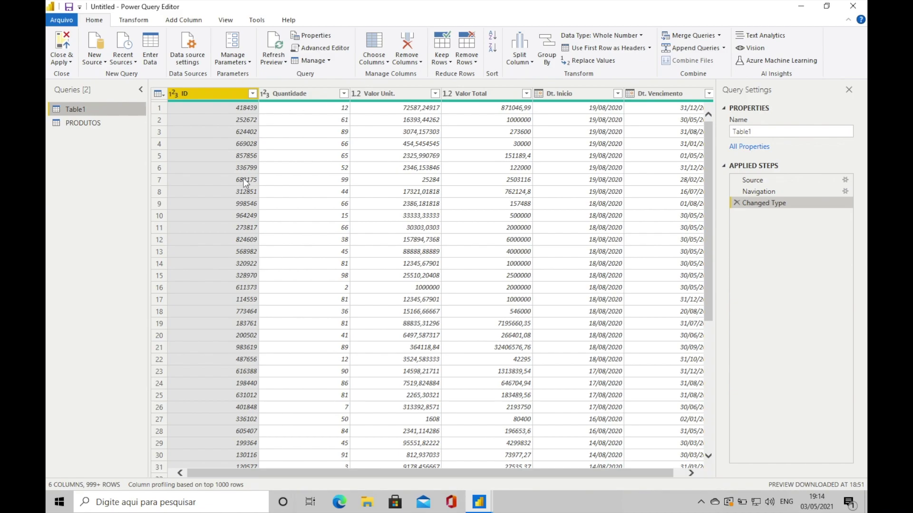
scroll(292, 190, "down", 6)
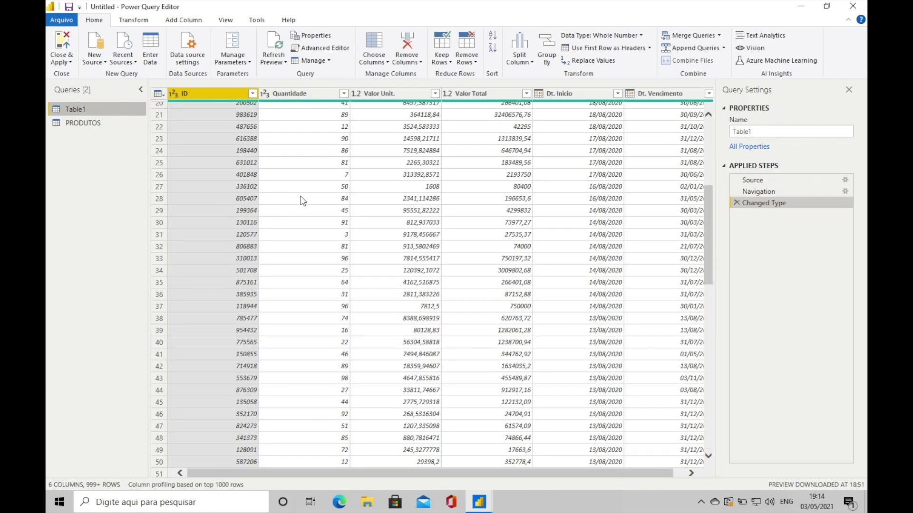
scroll(326, 188, "up", 6)
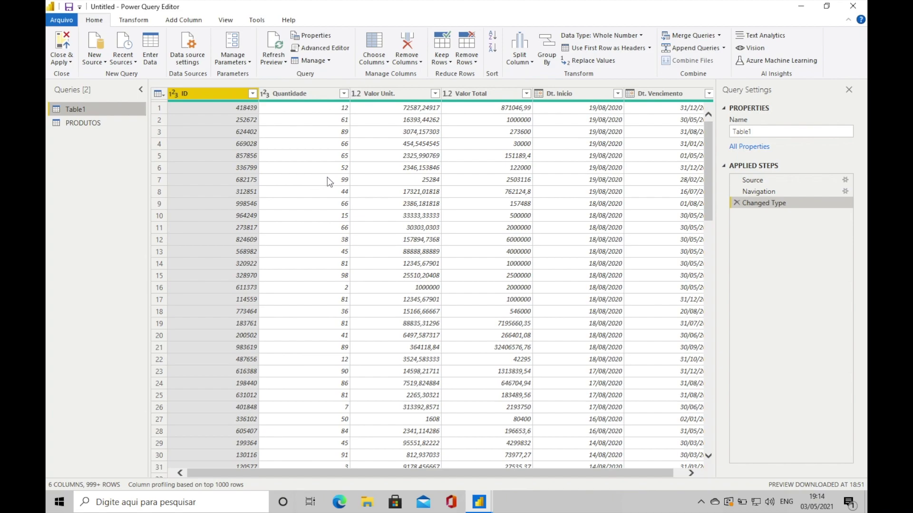
left_click(325, 48)
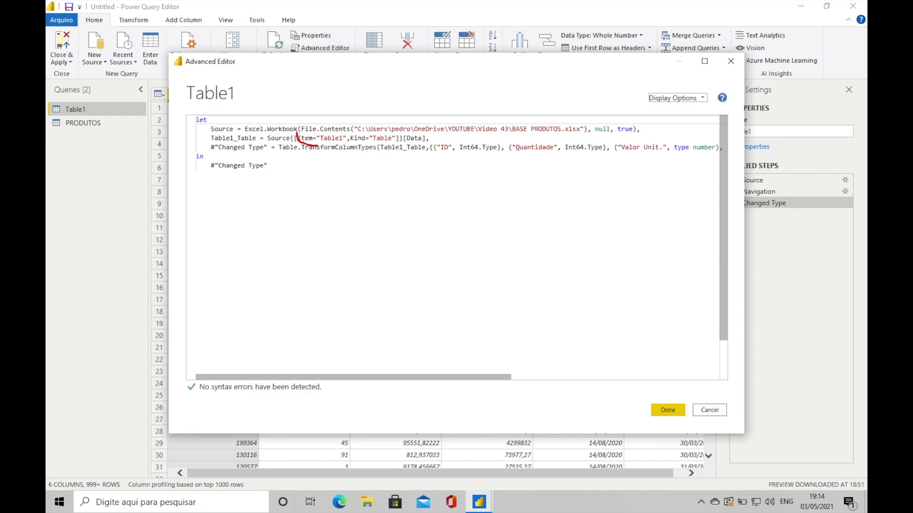
left_click_drag(296, 133, 340, 135)
key("Escape")
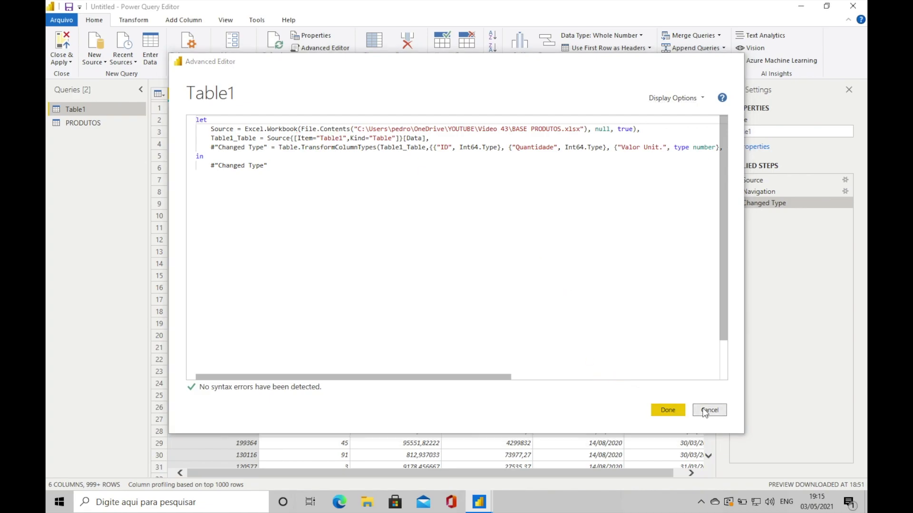
left_click(706, 411)
Examine the PRODUTOS query's code in the Advanced Editor, focusing on the Item and Kind of its source, and close without changes
left_click(98, 126)
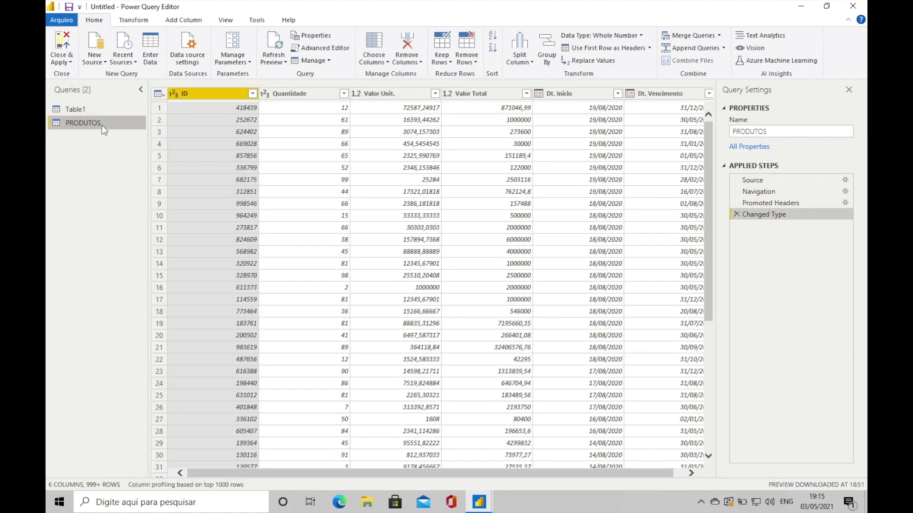
left_click(318, 48)
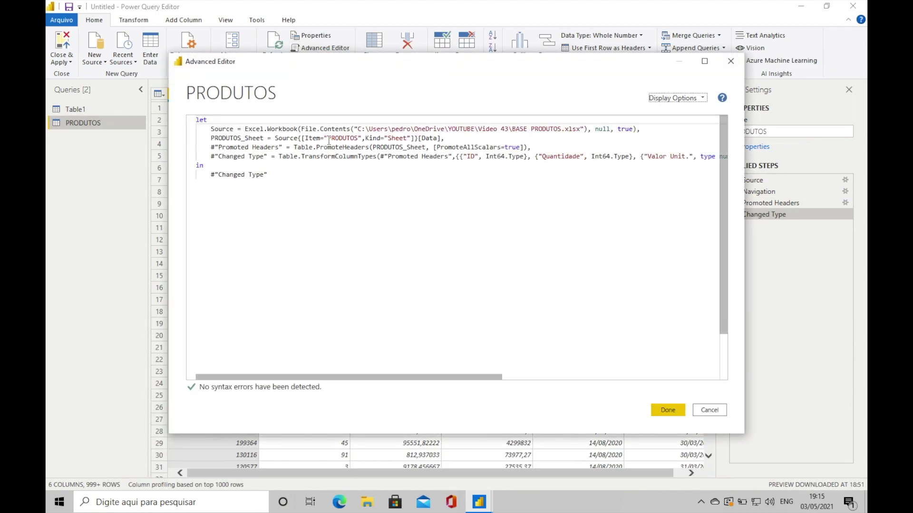
left_click(333, 137)
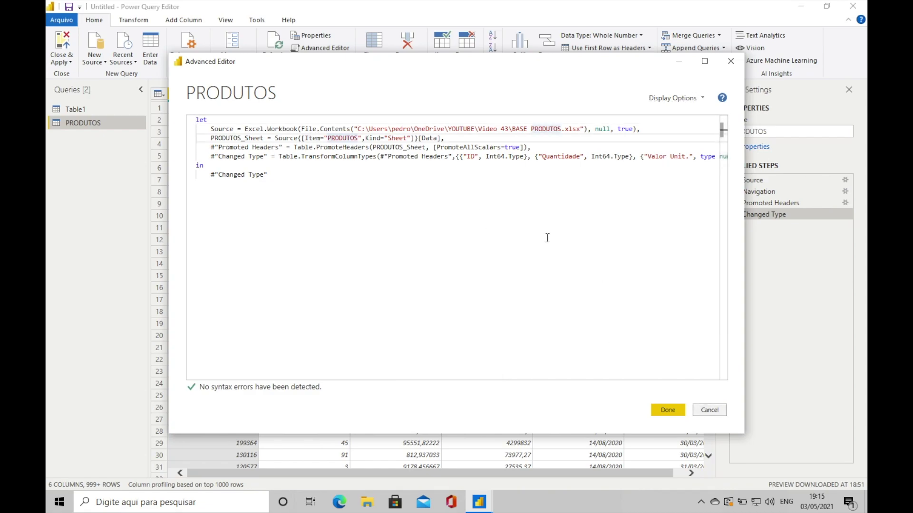
left_click(709, 410)
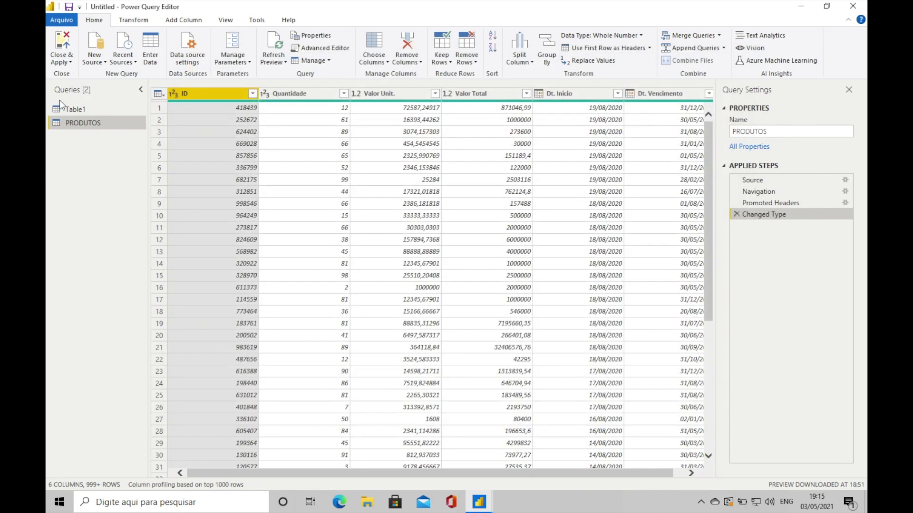
Examine the Kind value in the source line of Table1's query code in the Advanced Editor and close without changes
left_click(79, 111)
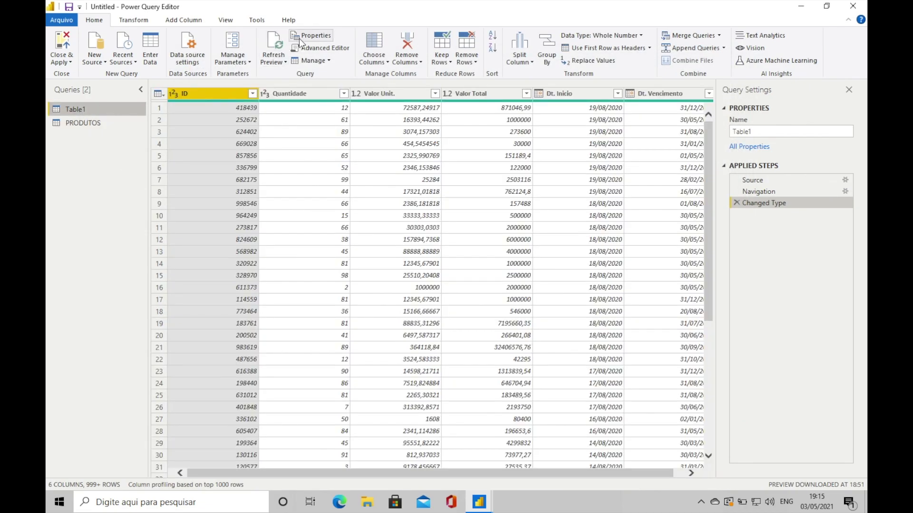
left_click(304, 46)
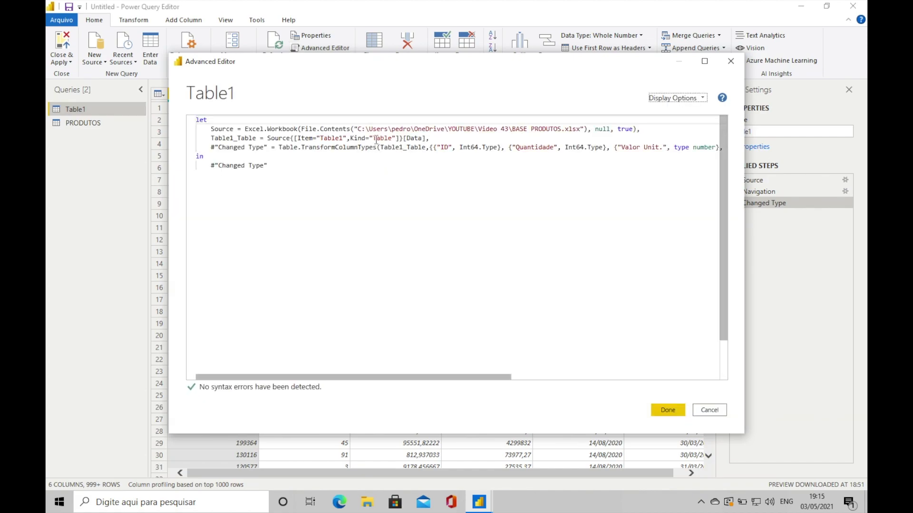
left_click_drag(373, 138, 390, 138)
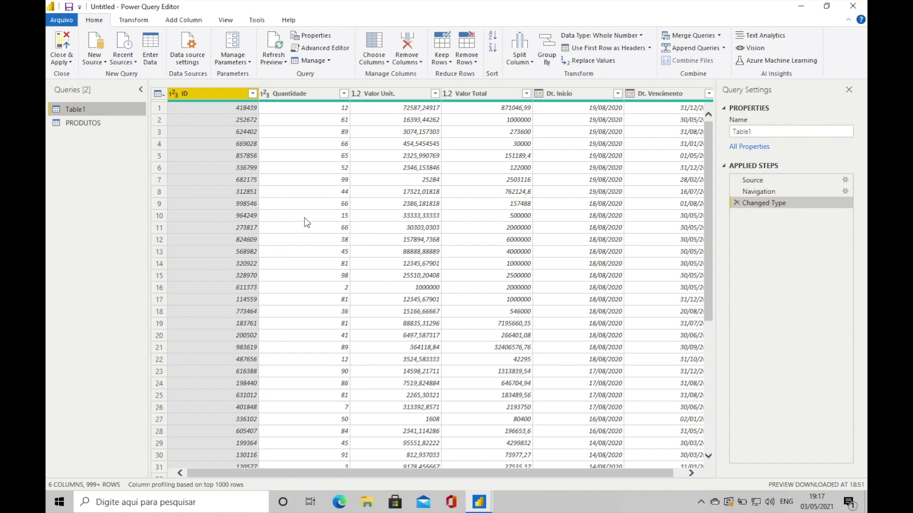
Look through Table1's rows and compare them with the PRODUTOS query
scroll(247, 199, "down", 5)
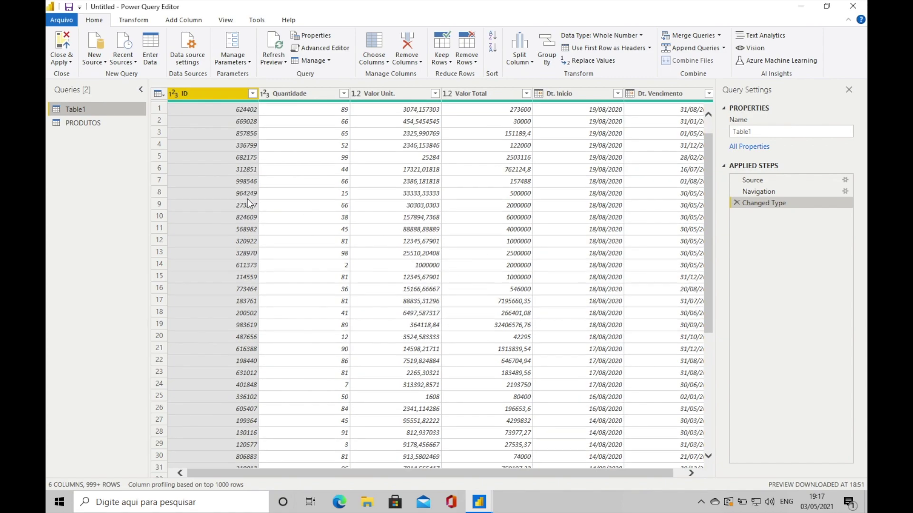
scroll(247, 199, "down", 10)
scroll(247, 198, "down", 20)
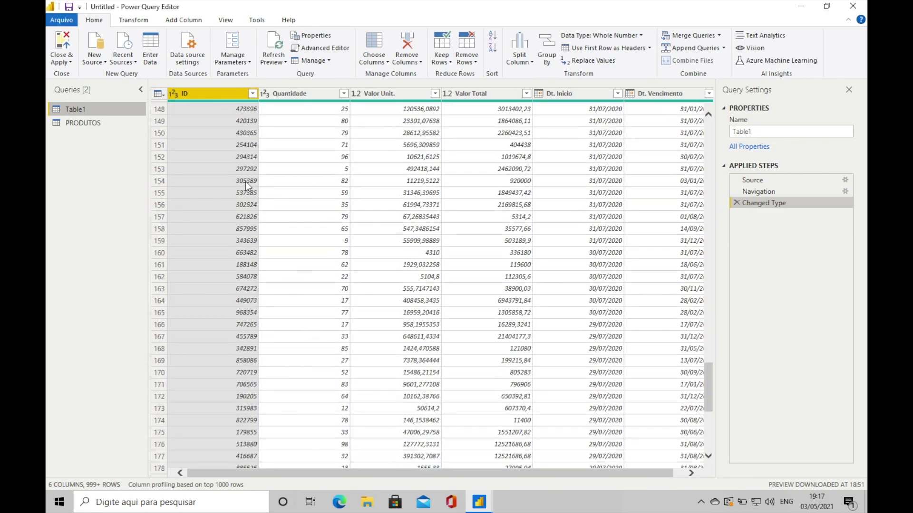
left_click(88, 124)
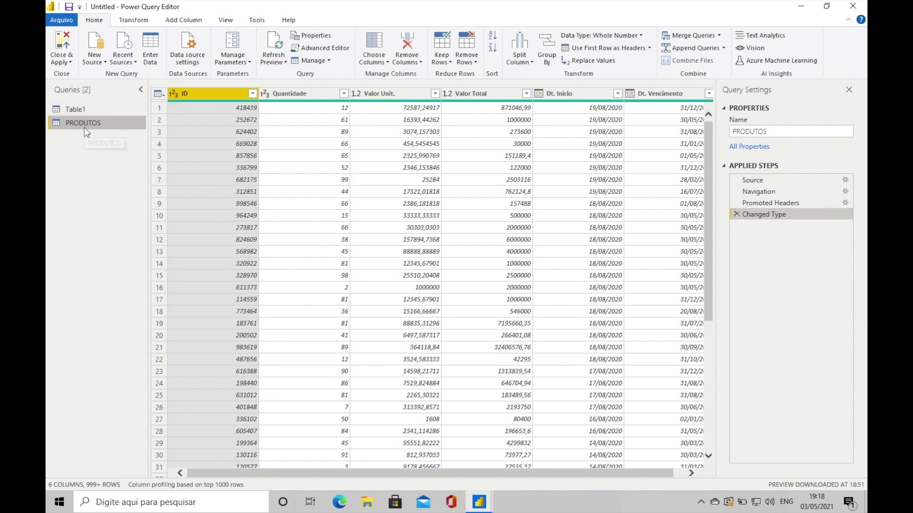
left_click(80, 110)
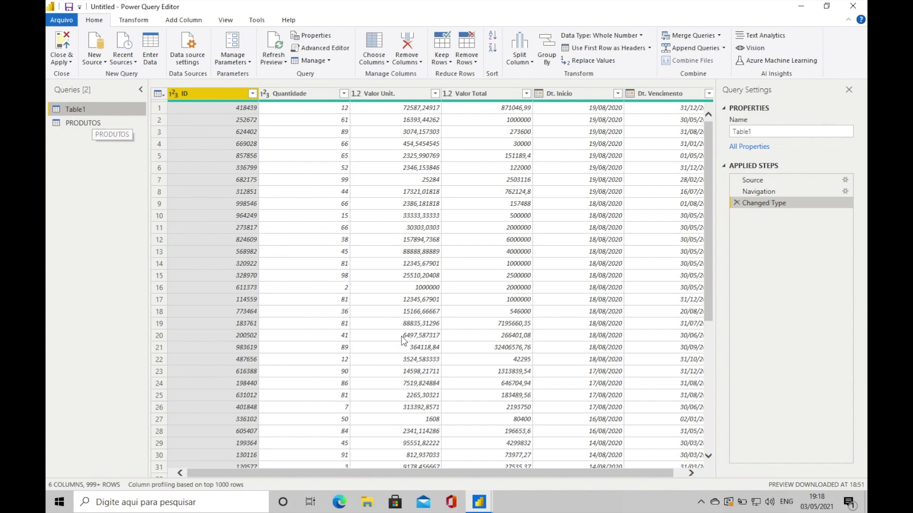
Open the BASE PRODUTOS workbook in Excel from the Video 43 folder in File Explorer
left_click(375, 502)
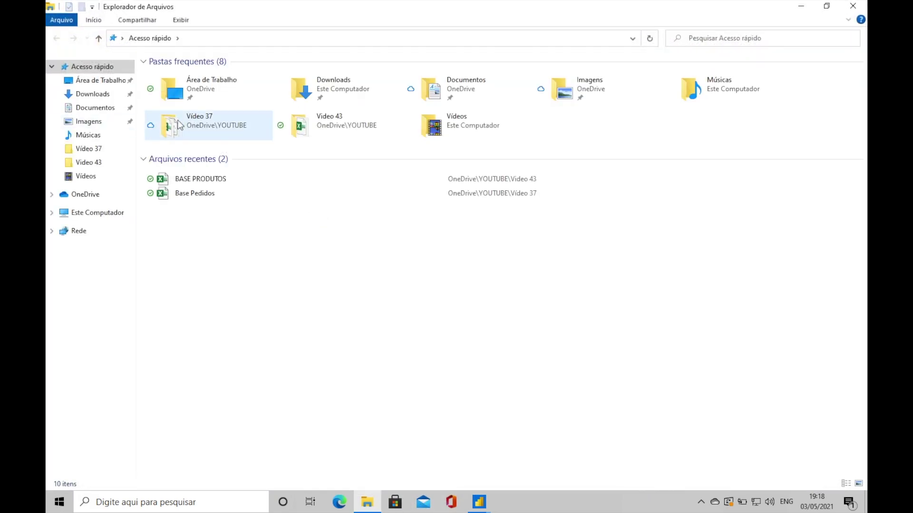
left_click(89, 163)
double_click(195, 75)
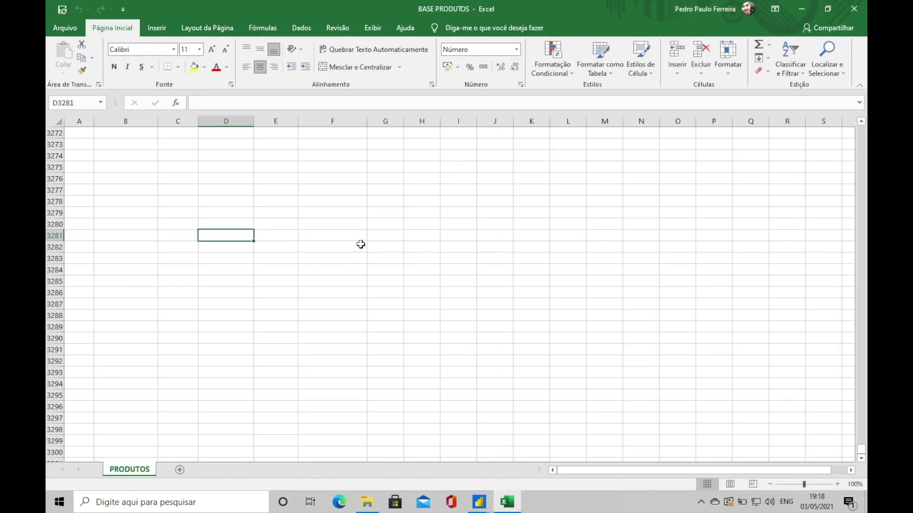
Copy row 3081 of the table, columns A to F, and paste it as values outside the table at A3200
scroll(305, 209, "up", 15)
scroll(304, 209, "up", 20)
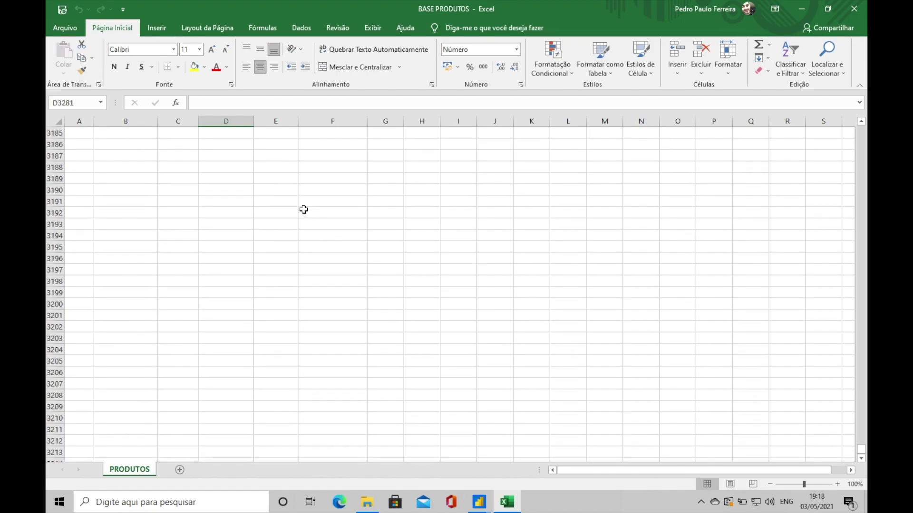
scroll(304, 209, "down", 8)
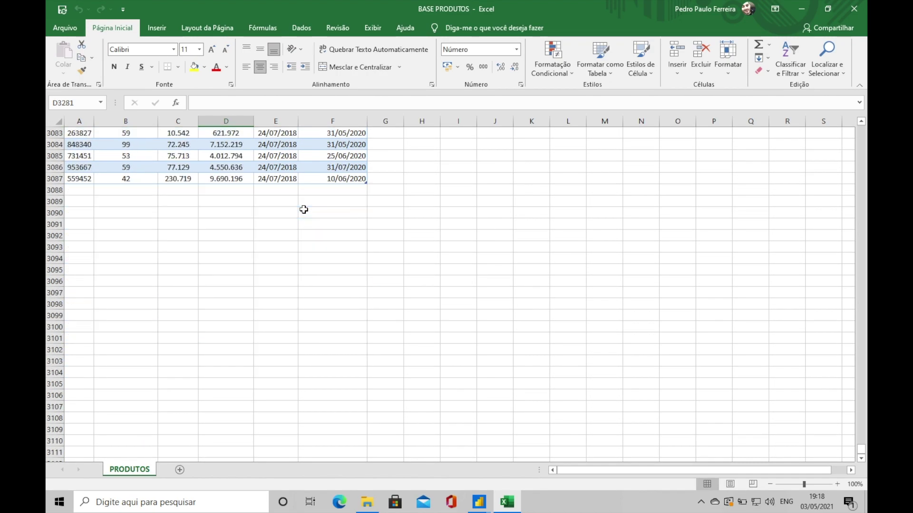
scroll(217, 216, "up", 4)
left_click_drag(95, 210, 320, 210)
key("ctrl+c")
scroll(170, 249, "down", 16)
scroll(170, 249, "down", 20)
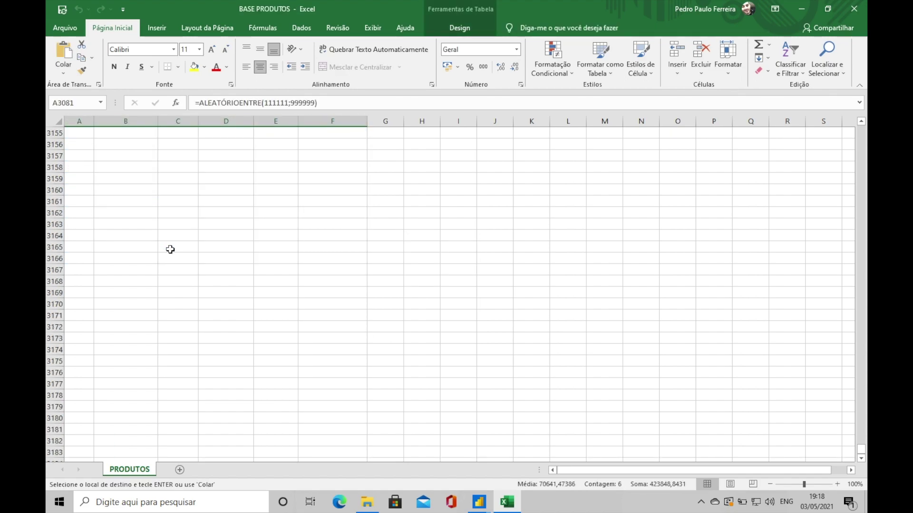
scroll(142, 248, "up", 2)
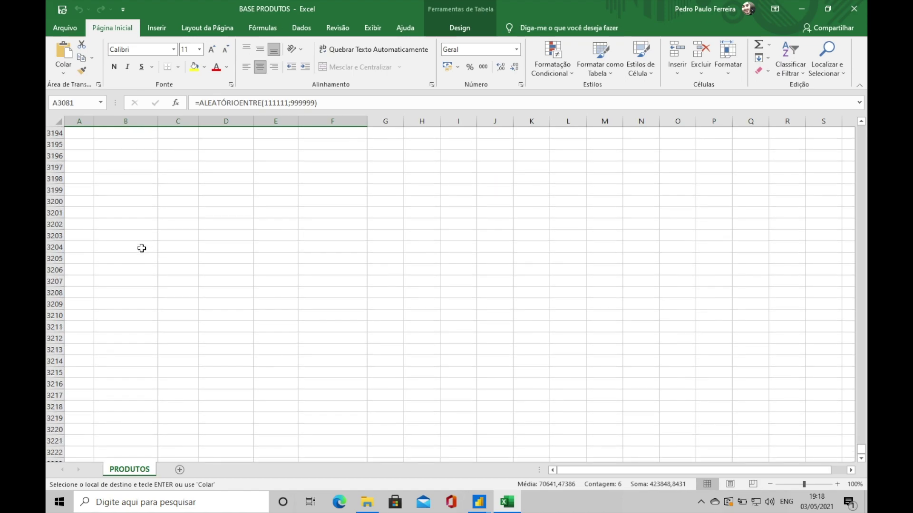
right_click(86, 203)
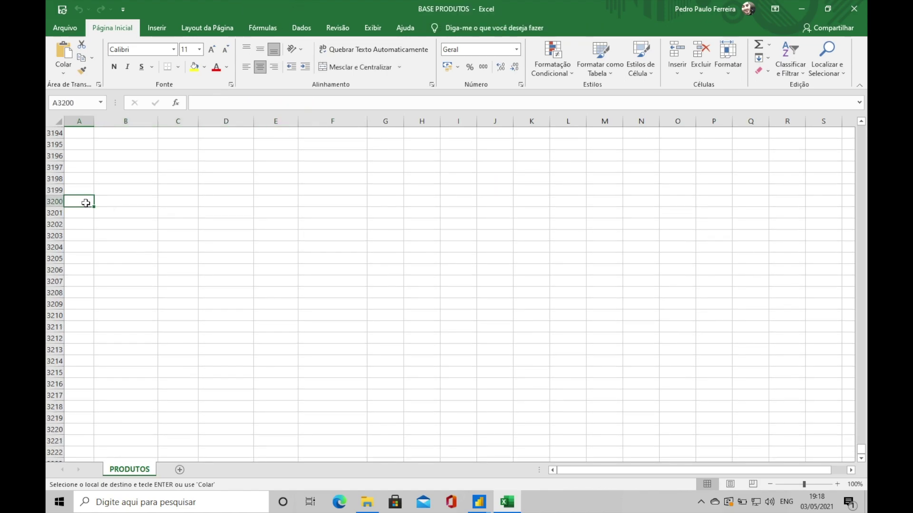
left_click(122, 247)
Format cells E3200:F3200 as short dates, save the workbook and minimize Excel
left_click(289, 203)
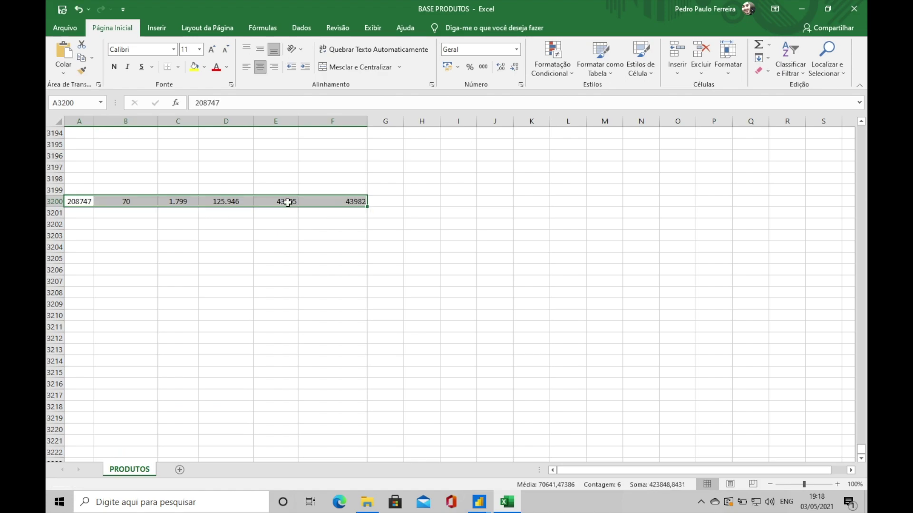
left_click_drag(295, 203, 340, 202)
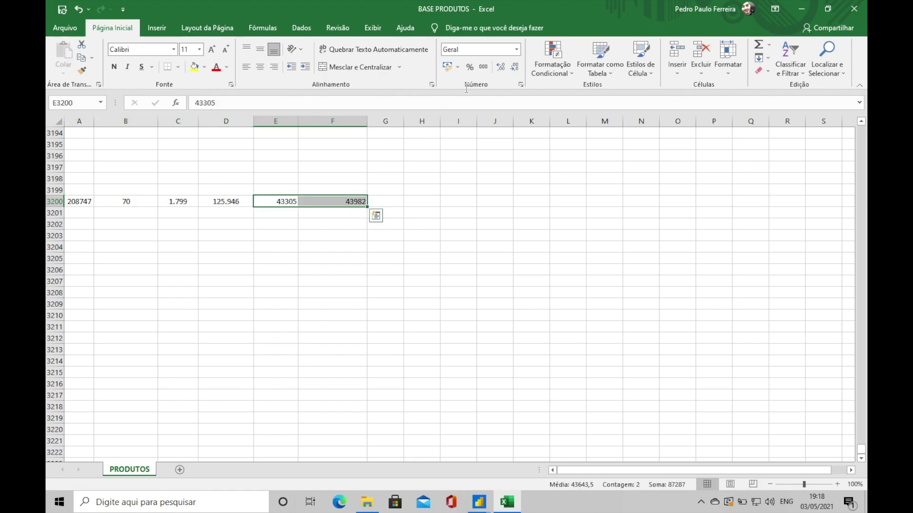
left_click(516, 50)
left_click(509, 168)
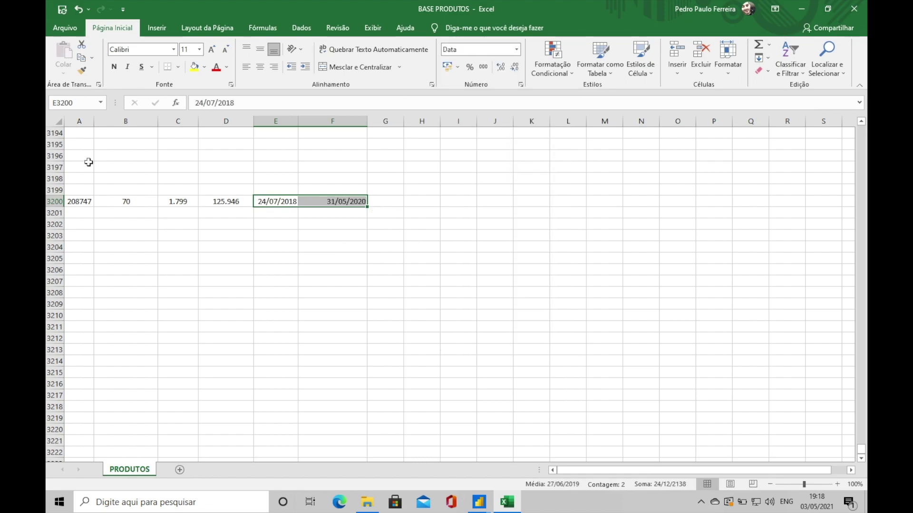
left_click(67, 10)
left_click(801, 9)
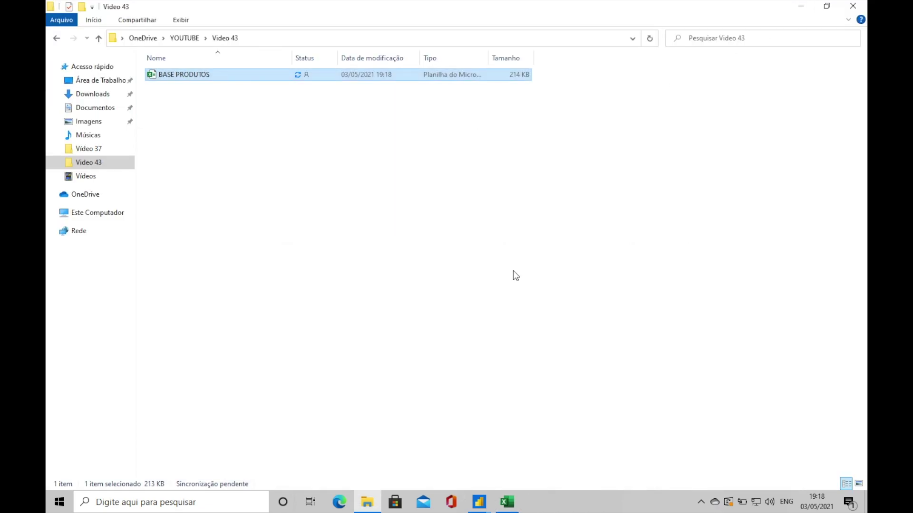
Switch to the Power Query Editor and try to refresh the Table1 preview
left_click(479, 502)
left_click(570, 442)
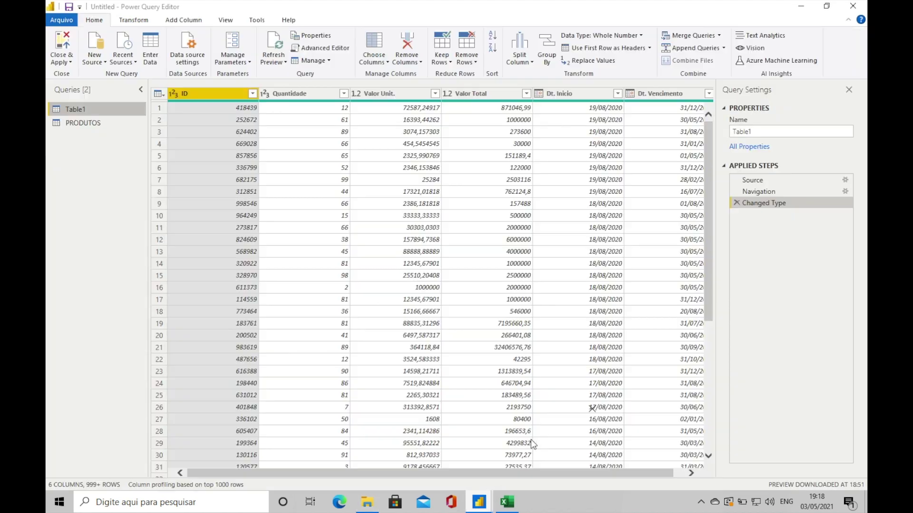
left_click(276, 47)
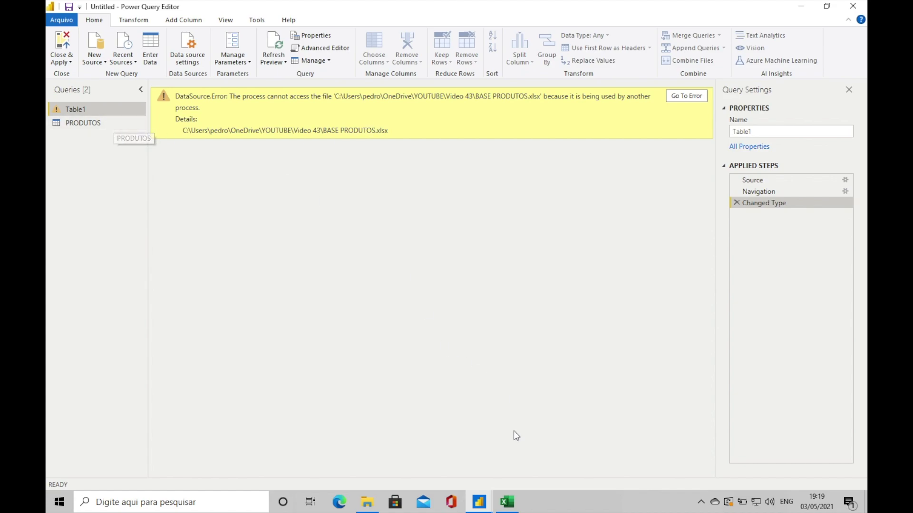
Close the BASE PRODUTOS workbook in Excel and refresh the Table1 preview in the Power Query Editor
left_click(508, 505)
left_click(853, 10)
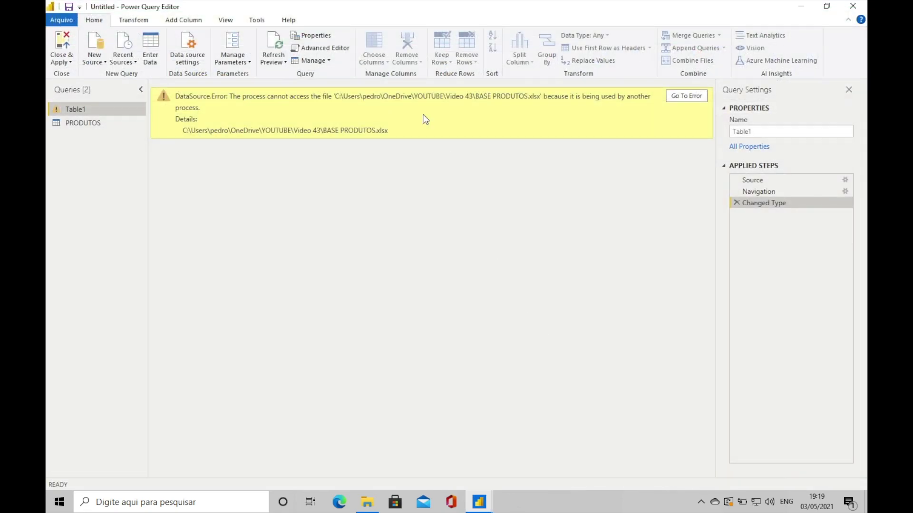
left_click(279, 39)
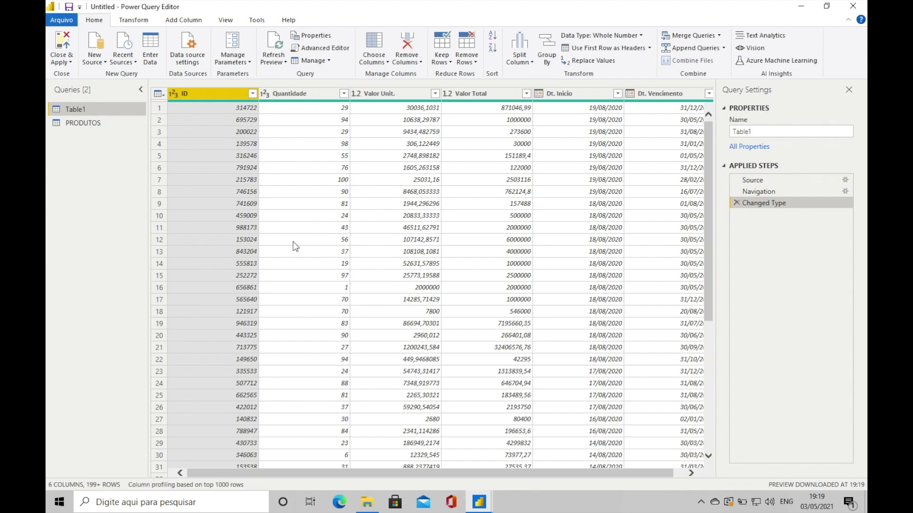
Look through Table1's refreshed rows and view the PRODUTOS query's data
scroll(298, 239, "down", 17)
scroll(298, 238, "down", 13)
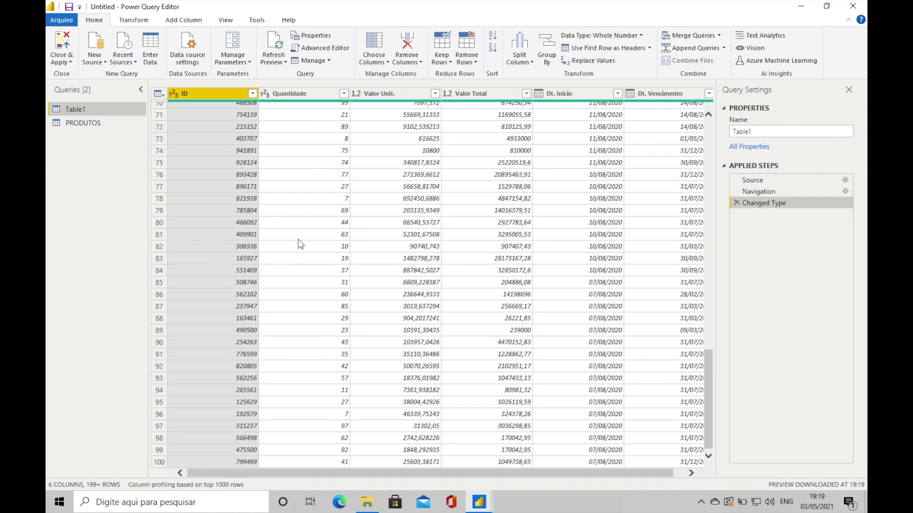
left_click(85, 123)
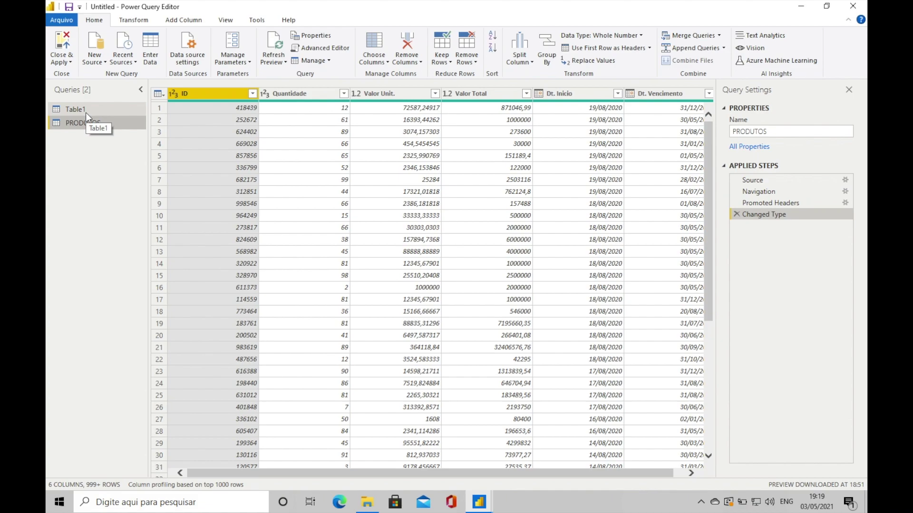
Count the rows of the Table1 query
left_click(85, 112)
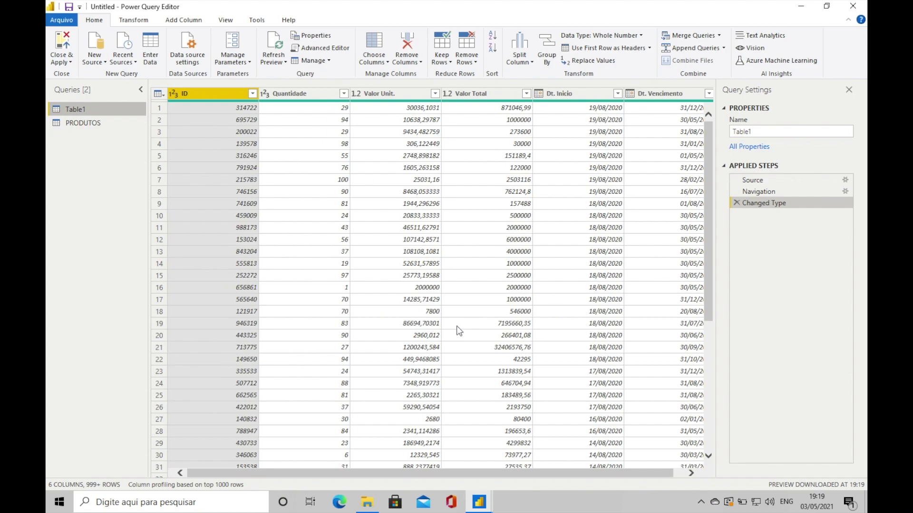
scroll(371, 304, "down", 2)
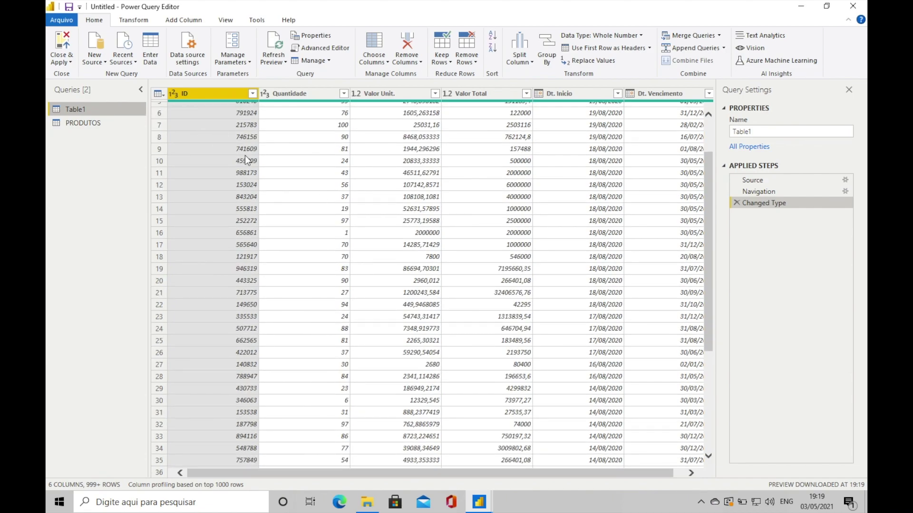
left_click(139, 21)
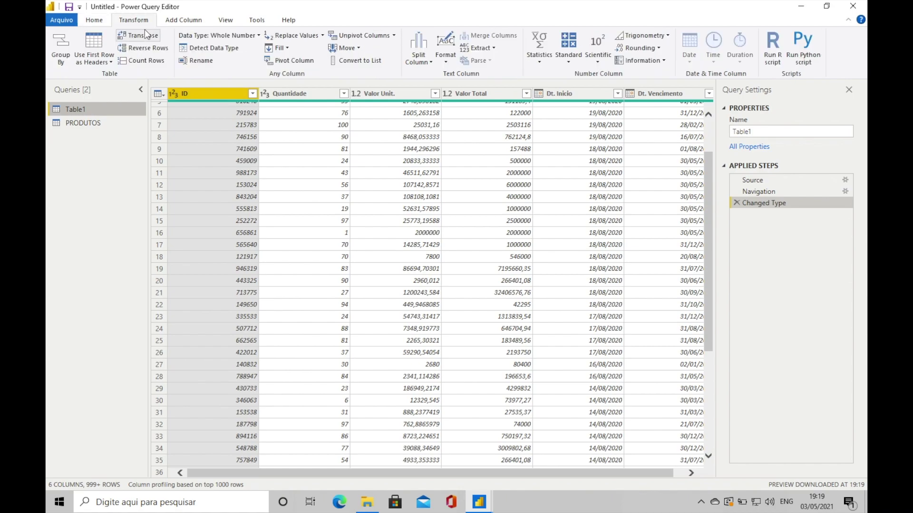
left_click(143, 61)
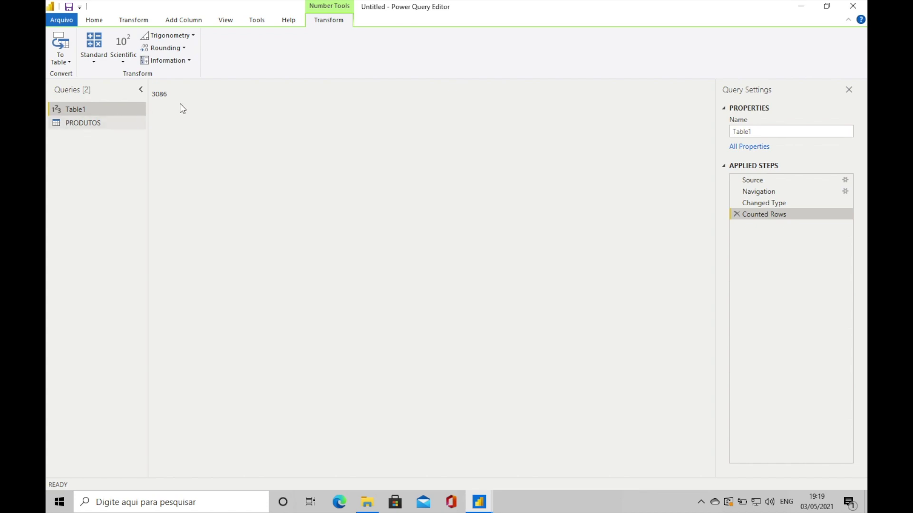
left_click_drag(156, 94, 168, 94)
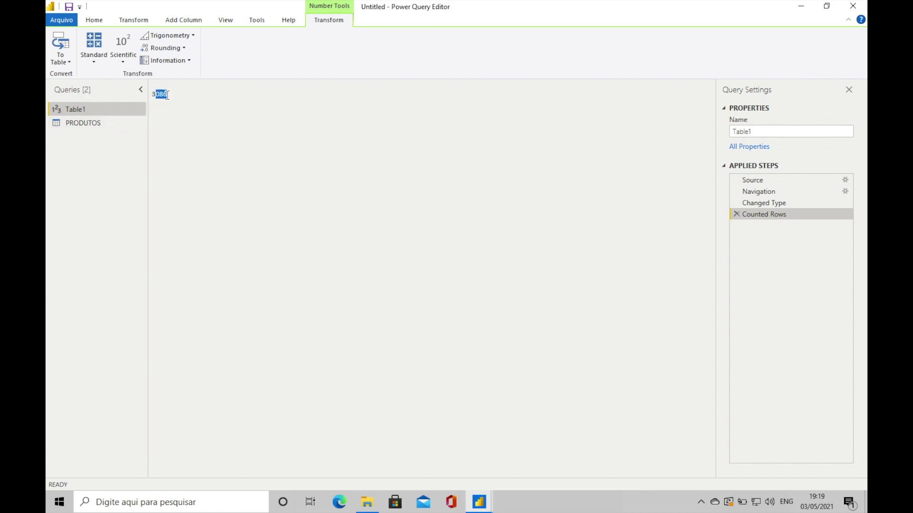
Count the rows of the PRODUTOS query
left_click(85, 121)
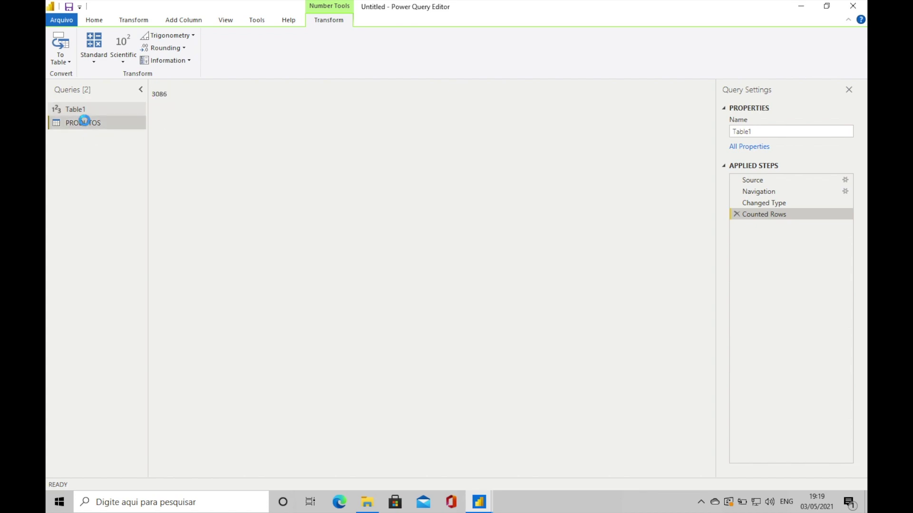
left_click(133, 24)
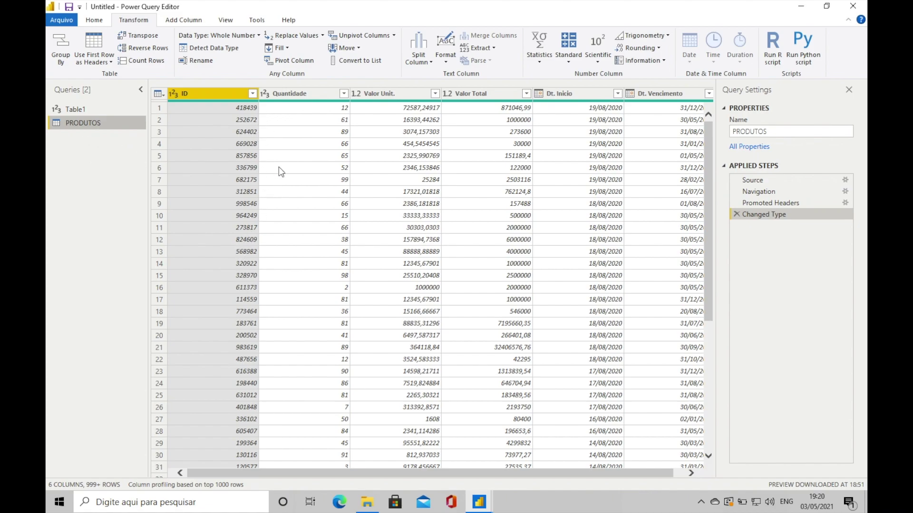
left_click(143, 61)
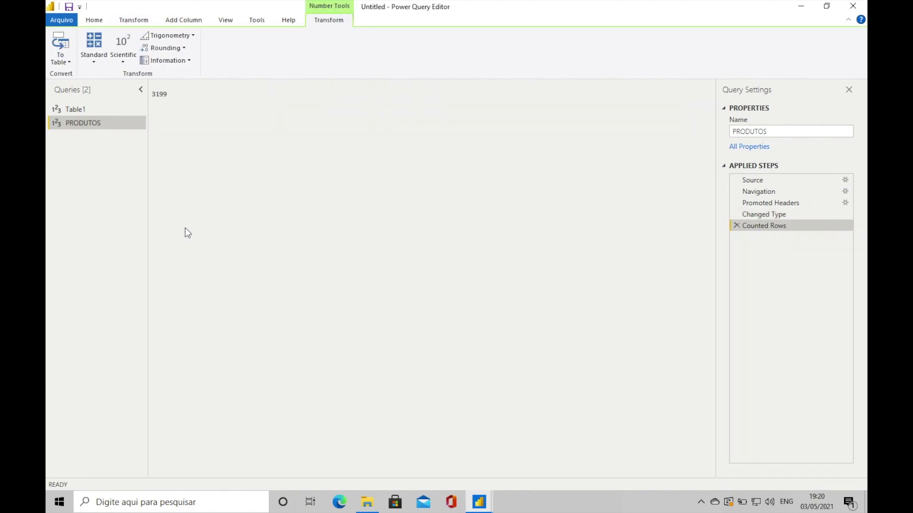
Compare the row counts of the Table1 and PRODUTOS queries
left_click(77, 109)
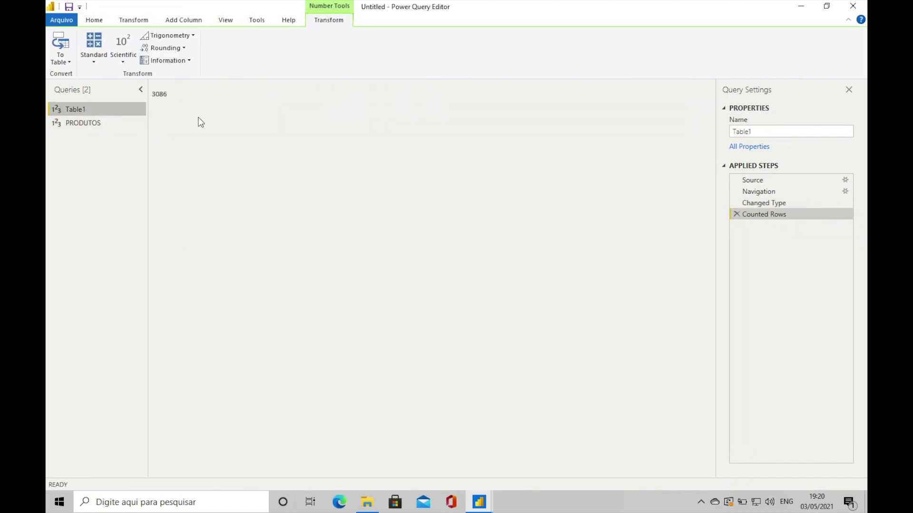
left_click(101, 123)
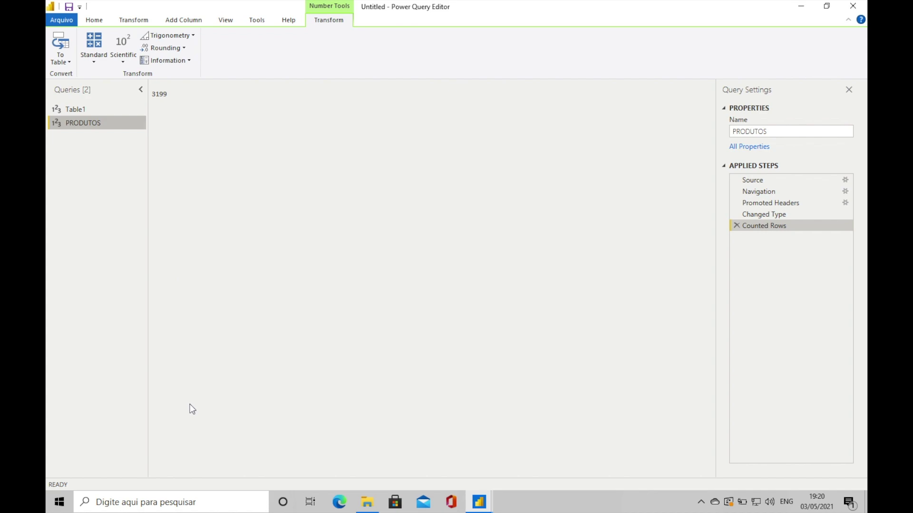
left_click(88, 110)
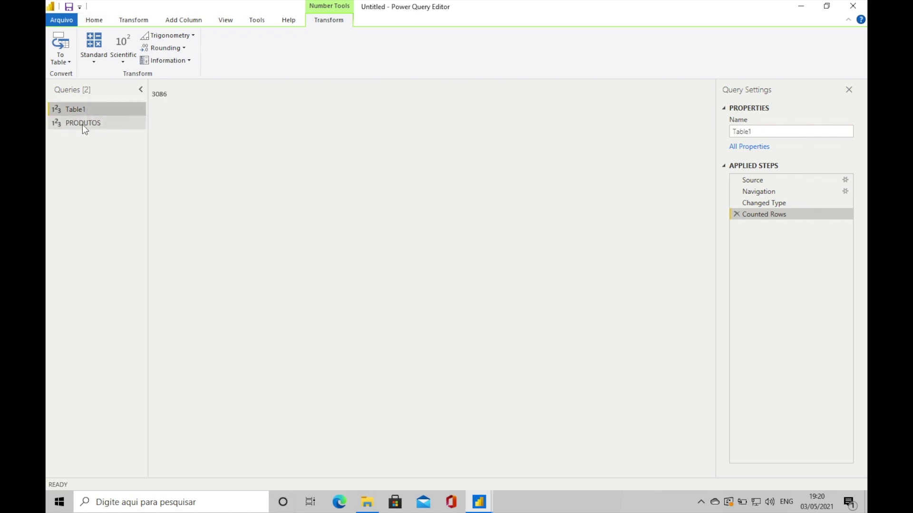
Review the row count results of the PRODUTOS and Table1 queries again and check the Table1 query's name
left_click(83, 125)
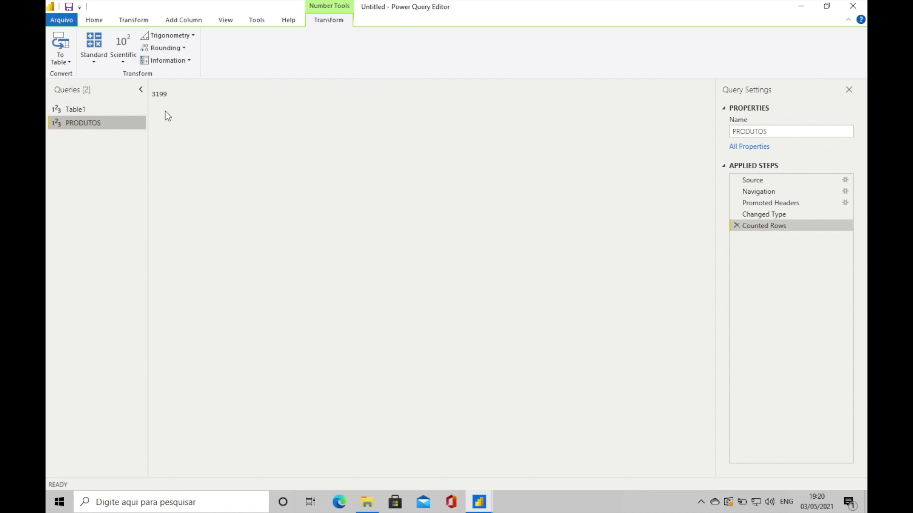
left_click(102, 111)
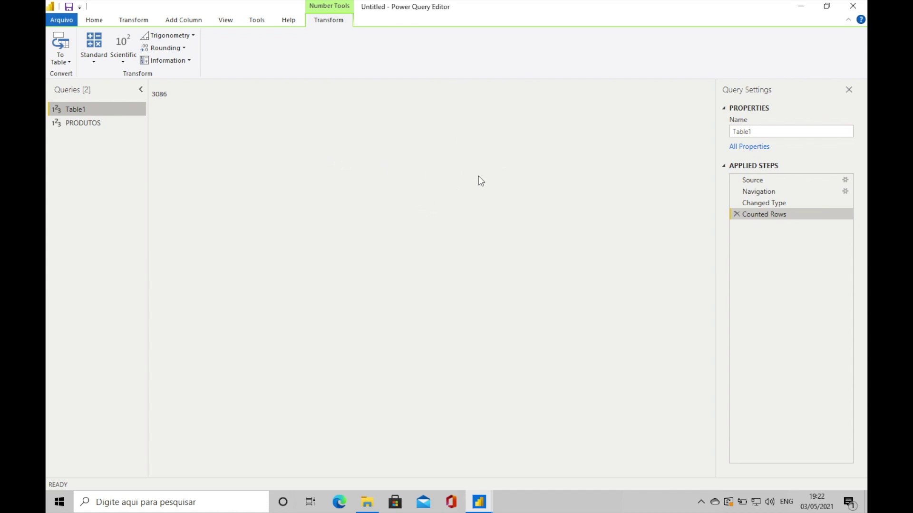
left_click(787, 131)
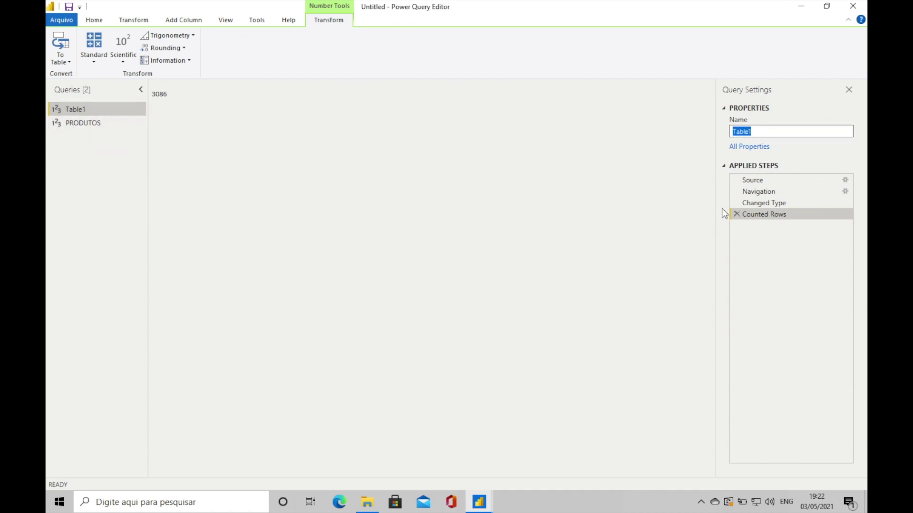
Switch to the BASE PRODUTOS workbook in Excel and rename the table on the PRODUTOS sheet as fVendas
left_click(367, 502)
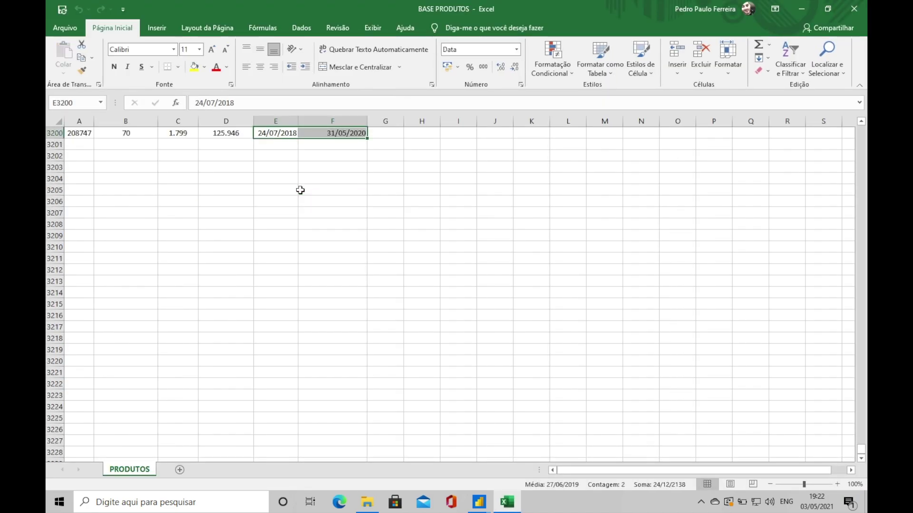
left_click_drag(861, 449, 858, 126)
left_click(286, 210)
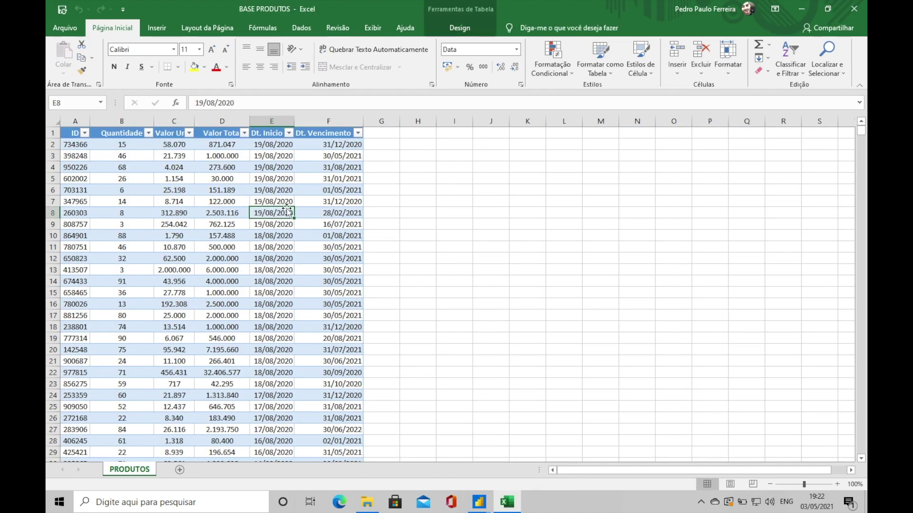
left_click(453, 29)
left_click(74, 57)
double_click(74, 58)
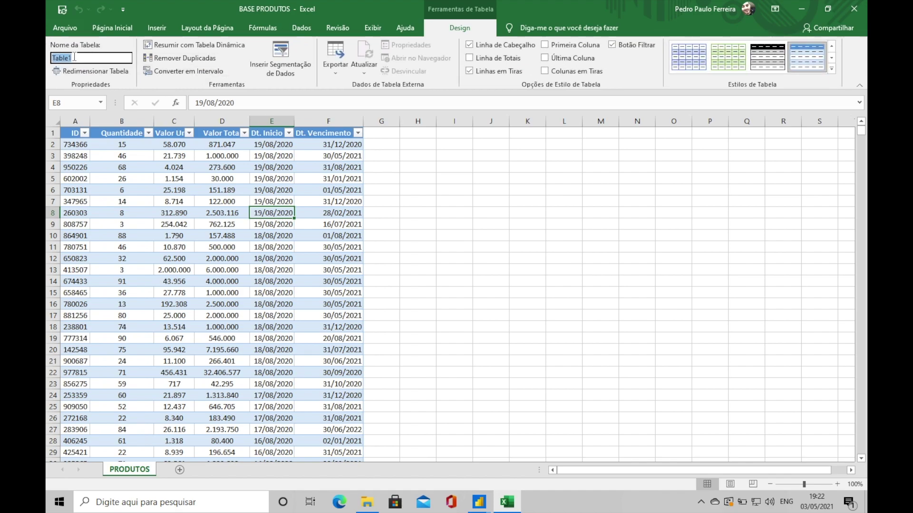
type("fVendas")
key("Return")
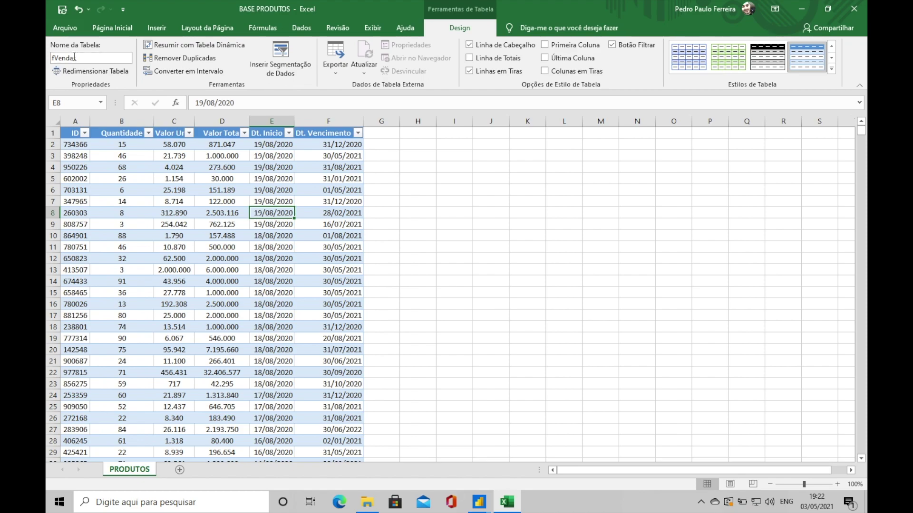